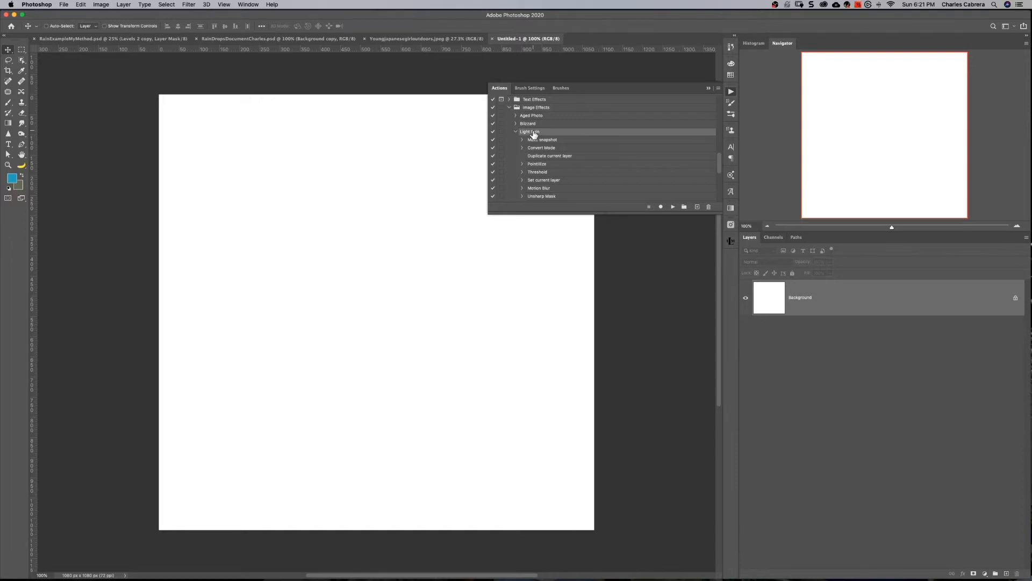
Step: Run the Light Rain action from the Image Effects set and hide the white Background layer
{"action": "left_click", "coordinate": [672, 208]}
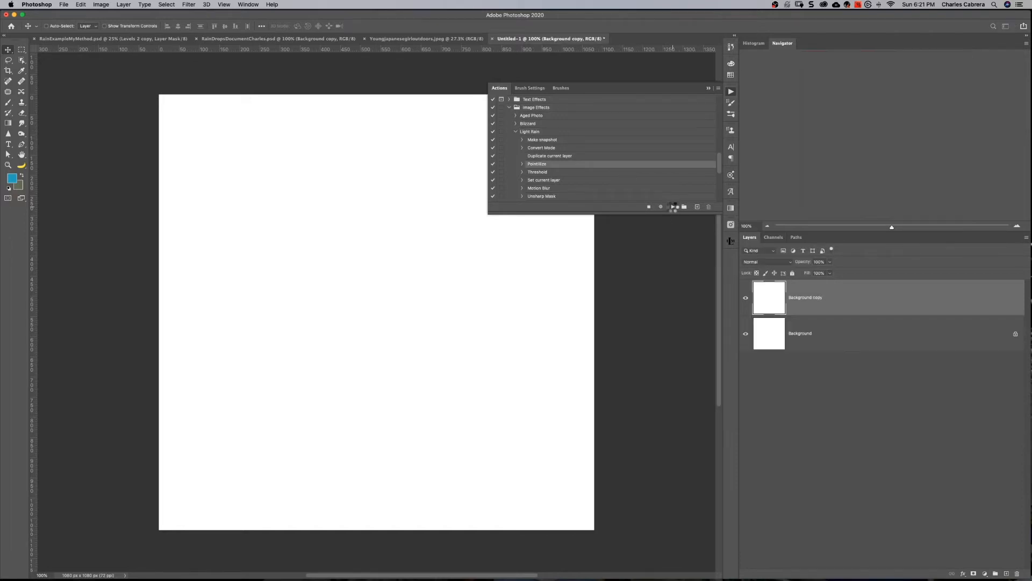
{"action": "left_click", "coordinate": [746, 334]}
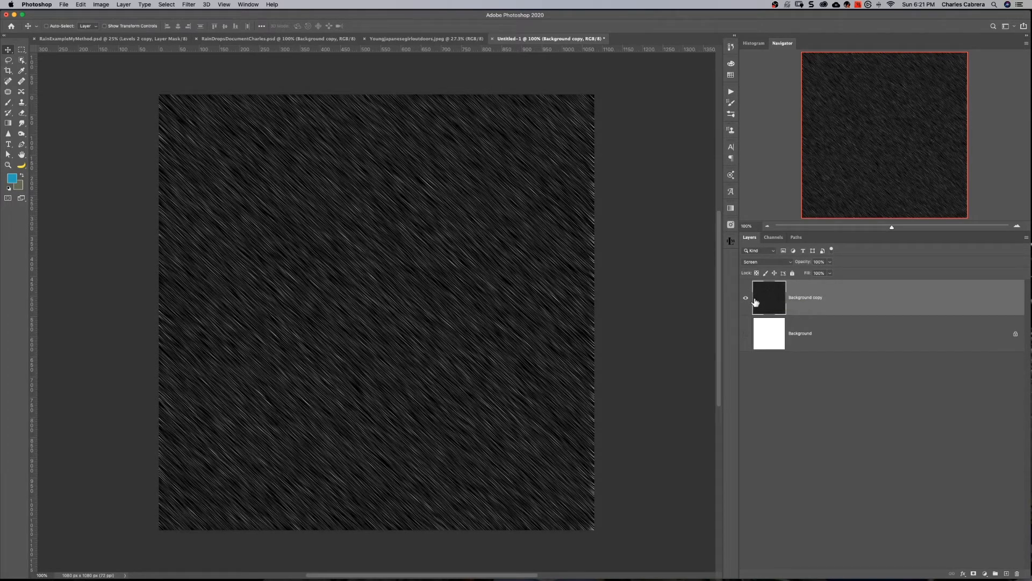
Step: Add a Levels adjustment above the rain layer and raise the shadow input level to thin out the streaks
{"action": "left_click", "coordinate": [985, 573]}
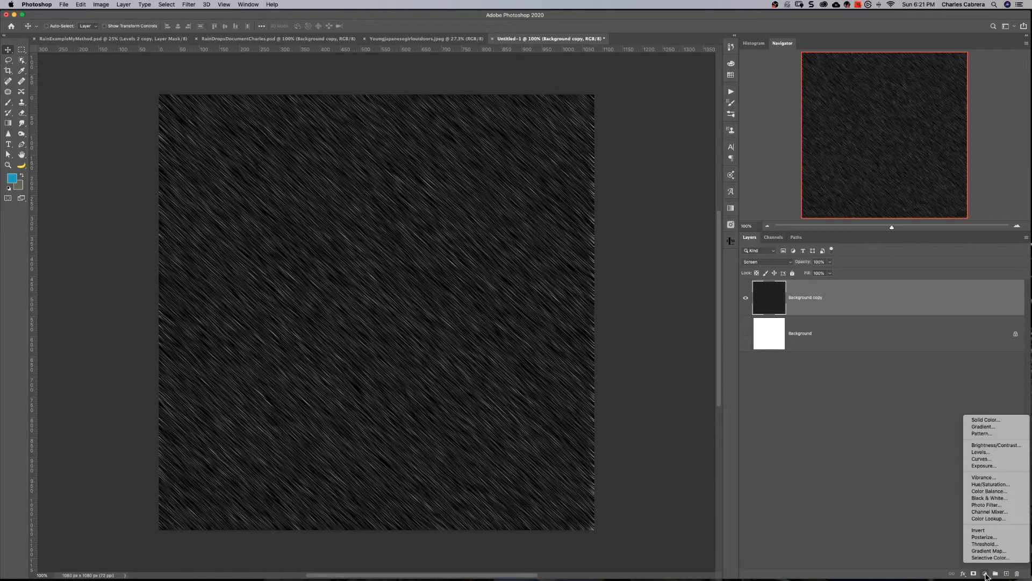
{"action": "left_click", "coordinate": [979, 453]}
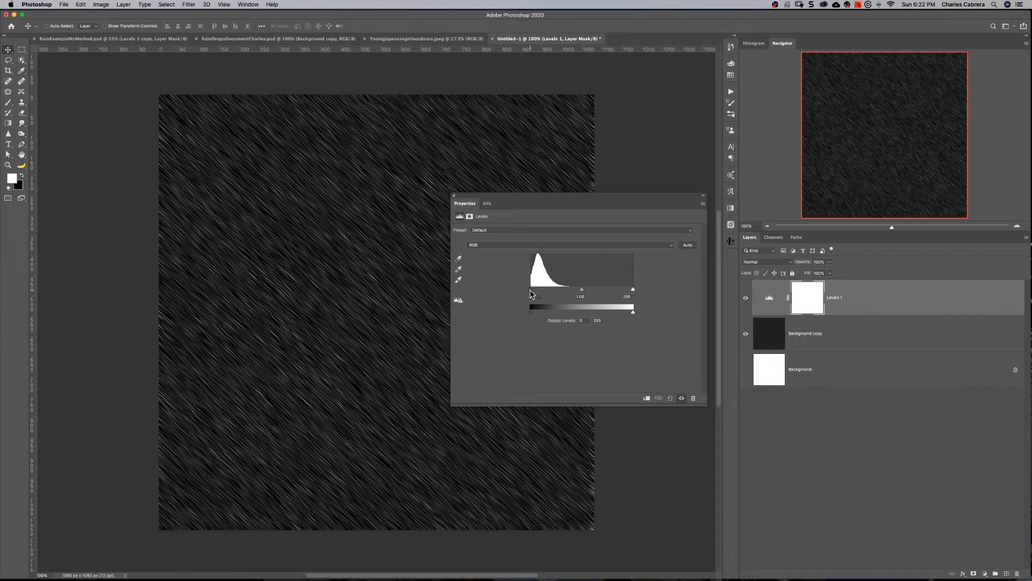
{"action": "left_click_drag", "start_coordinate": [530, 293], "coordinate": [537, 294]}
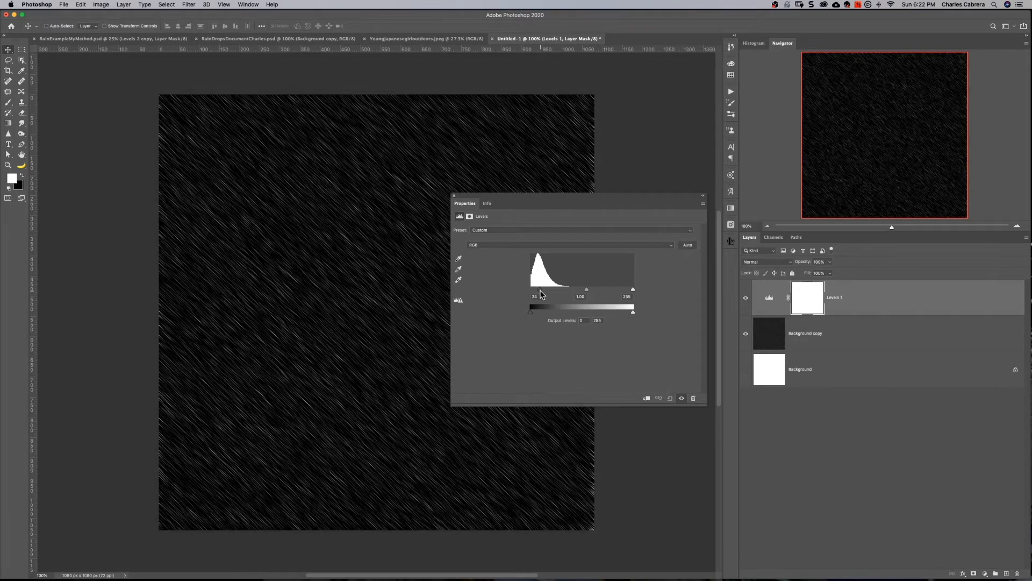
Step: Rename the Background copy layer as Rain
{"action": "key", "text": "super+equal"}
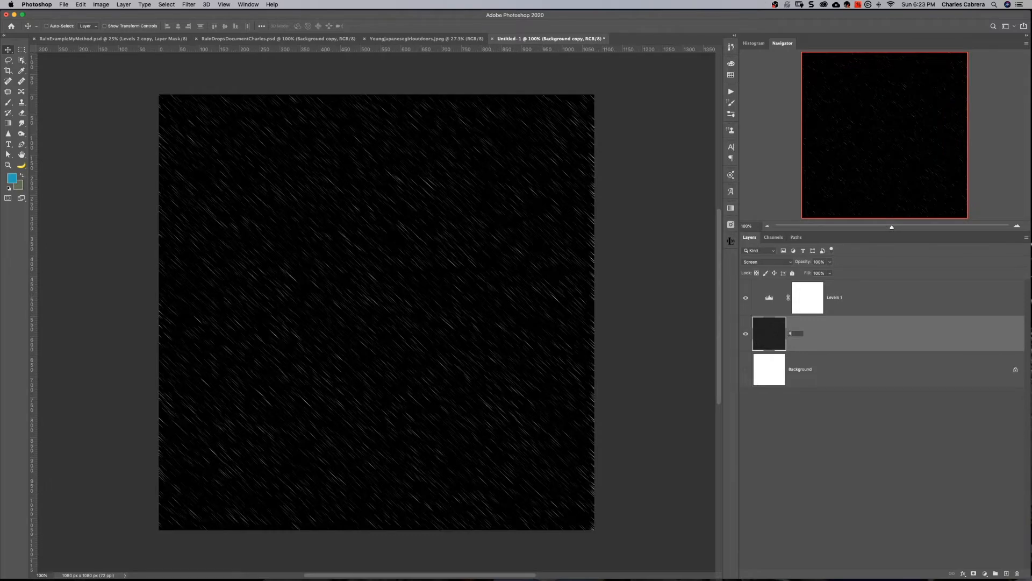
{"action": "type", "text": "in"}
{"action": "key", "text": "Return"}
Step: Apply a Motion Blur to the Rain layer with an angle of -80° and a distance of 2 pixels
{"action": "left_click", "coordinate": [188, 5]}
{"action": "mouse_move", "coordinate": [221, 104]}
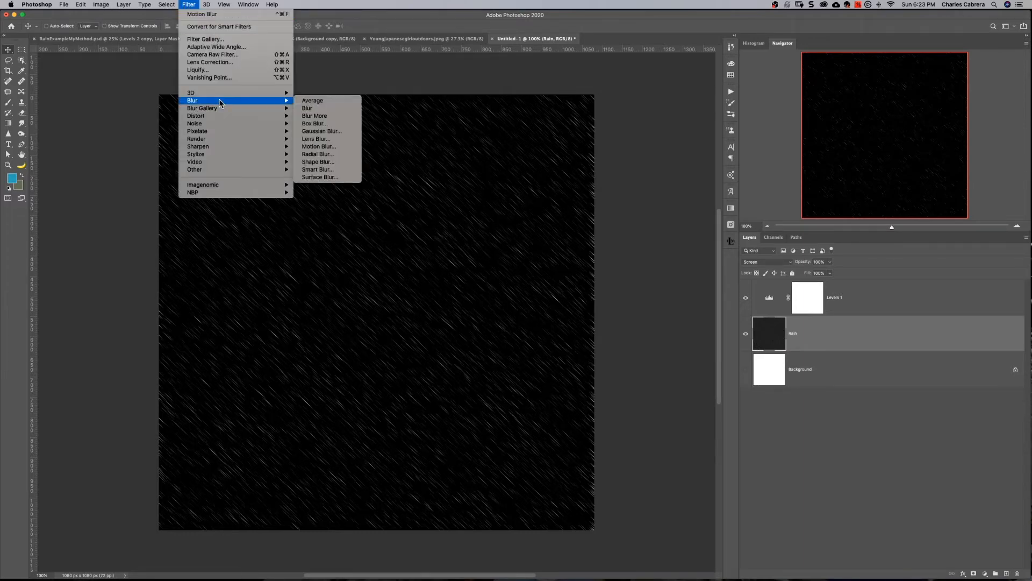
{"action": "left_click", "coordinate": [323, 149]}
{"action": "left_click_drag", "start_coordinate": [623, 345], "coordinate": [620, 348]}
{"action": "left_click_drag", "start_coordinate": [620, 348], "coordinate": [615, 348]}
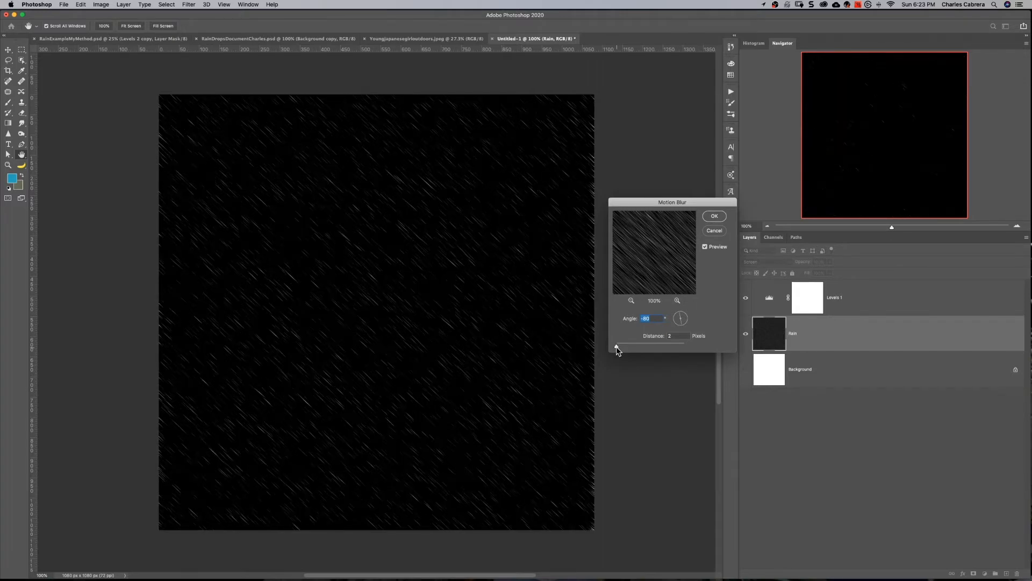
{"action": "left_click", "coordinate": [617, 345]}
{"action": "scroll", "coordinate": [711, 219], "scroll_direction": "right", "scroll_amount": 1}
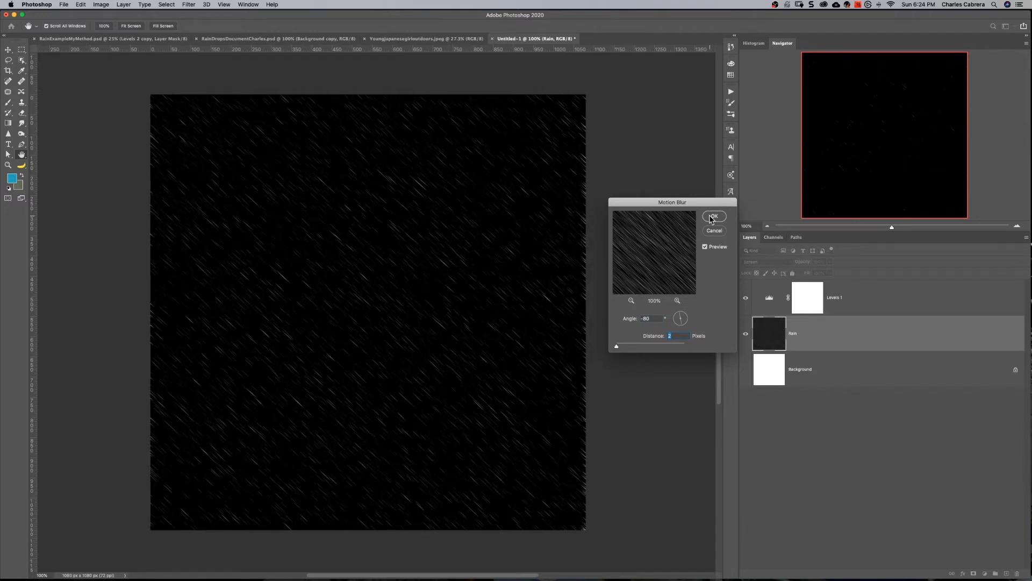
{"action": "left_click", "coordinate": [711, 219]}
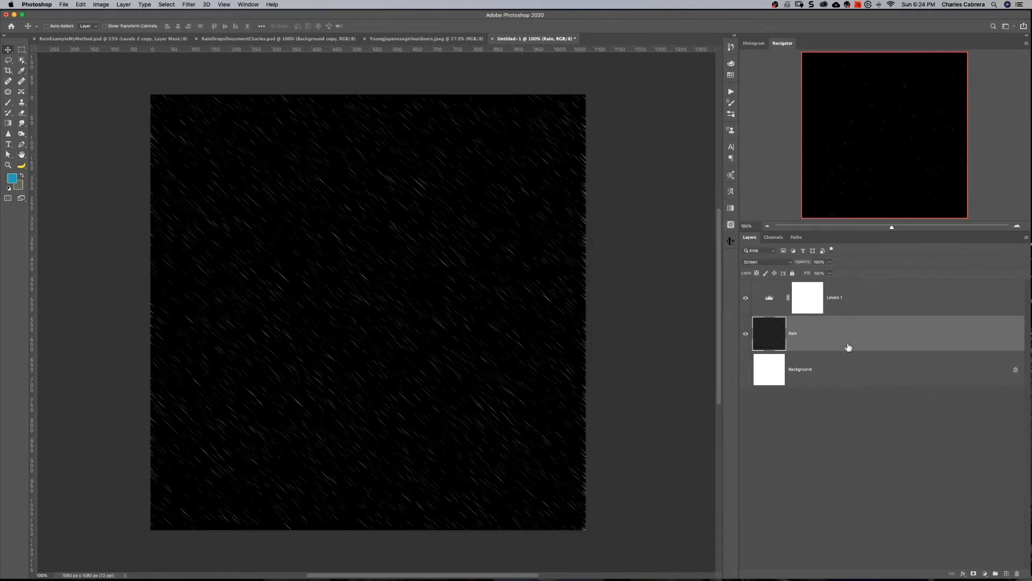
Step: Merge the Levels 1 adjustment down into the Rain layer
{"action": "left_click", "coordinate": [863, 302]}
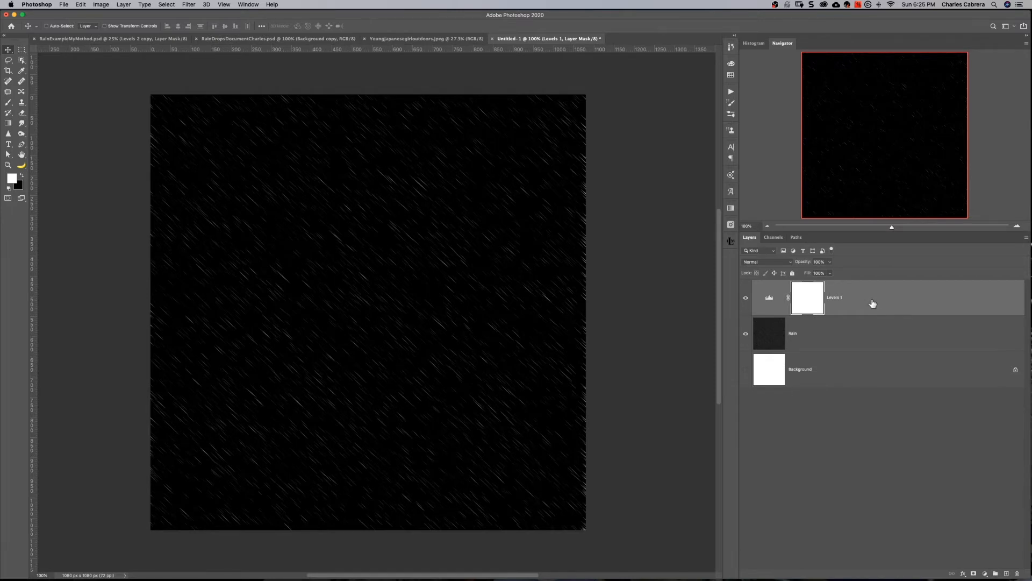
{"action": "key", "text": "BackSpace"}
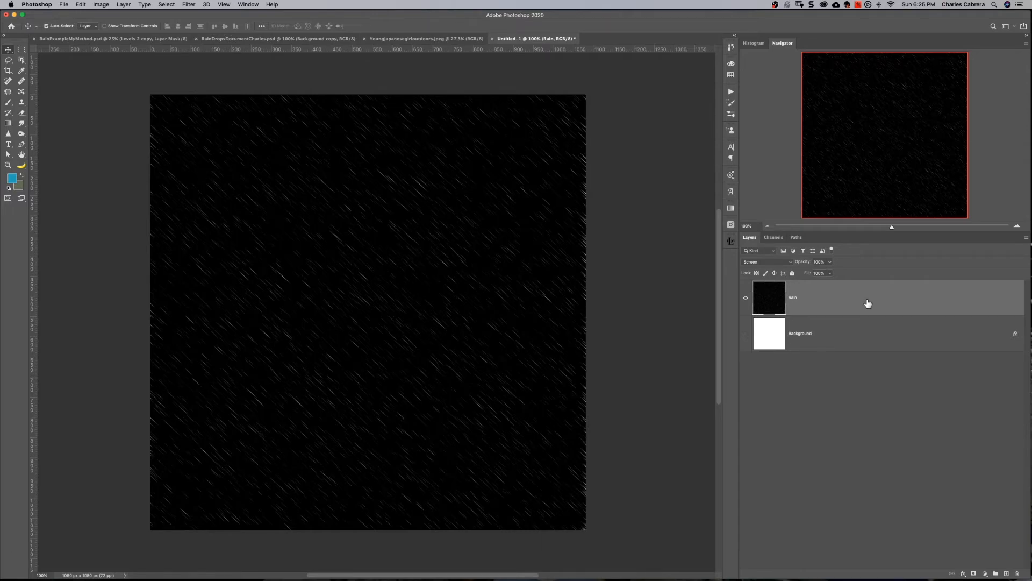
Step: Copy the rain layer into the umbrella photo document and rename the new layer as Small Rain
{"action": "key", "text": "super+c"}
{"action": "key", "text": "ctrl+shift+Tab"}
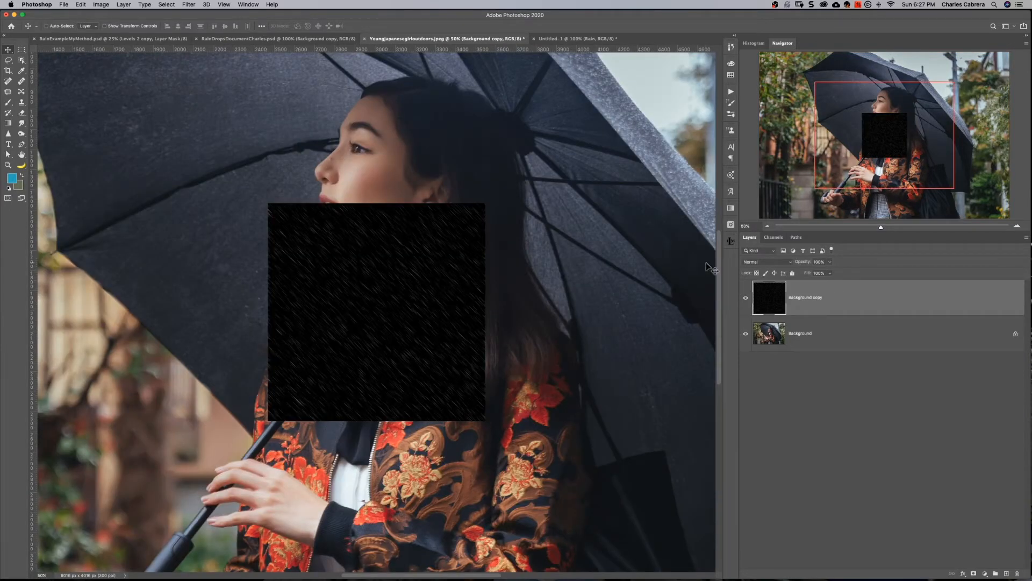
{"action": "double_click", "coordinate": [815, 298]}
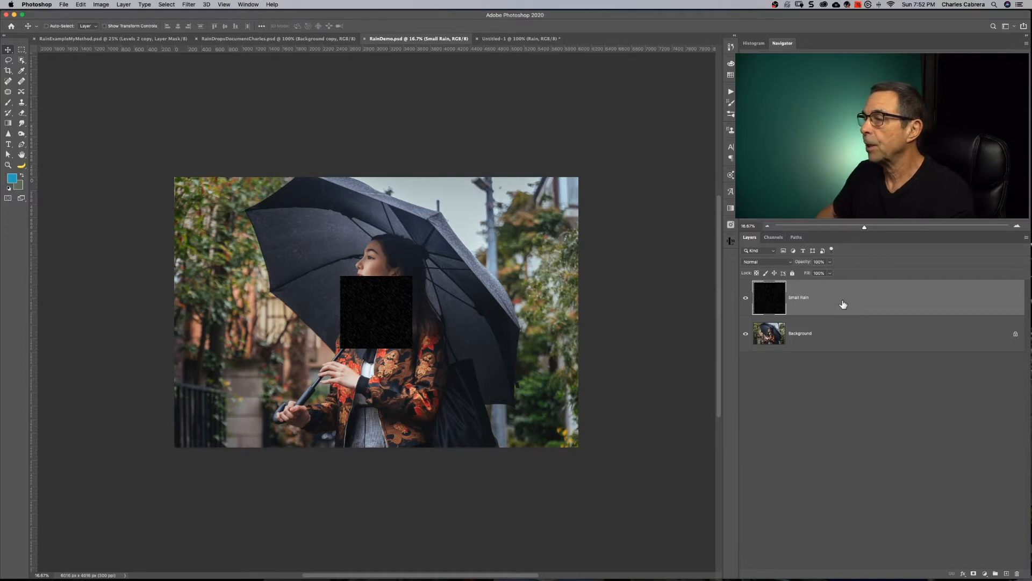
Step: Enlarge the Small Rain layer with Free Transform so it covers the whole photo
{"action": "key", "text": "super+t"}
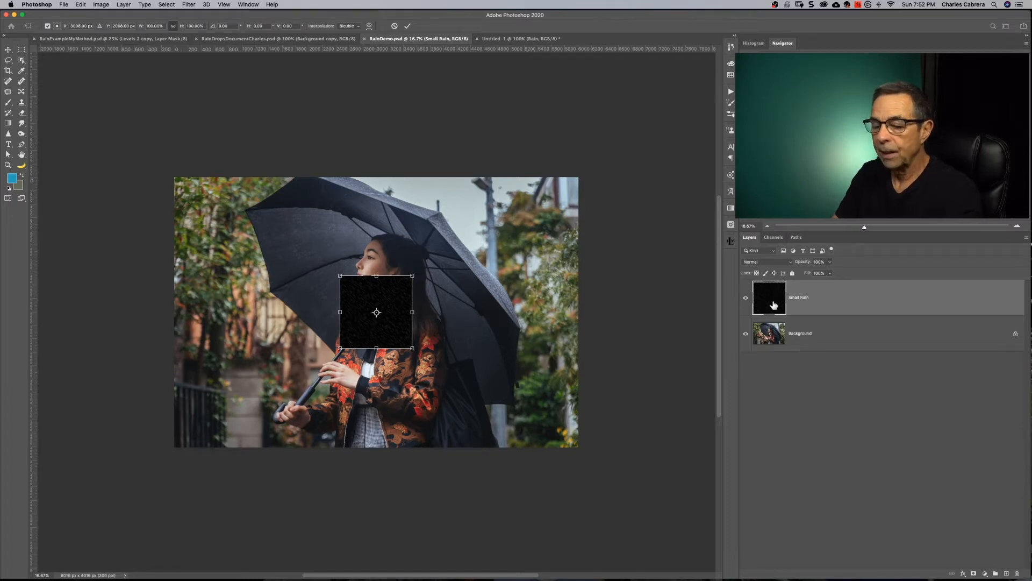
{"action": "left_click_drag", "start_coordinate": [413, 348], "coordinate": [588, 455]}
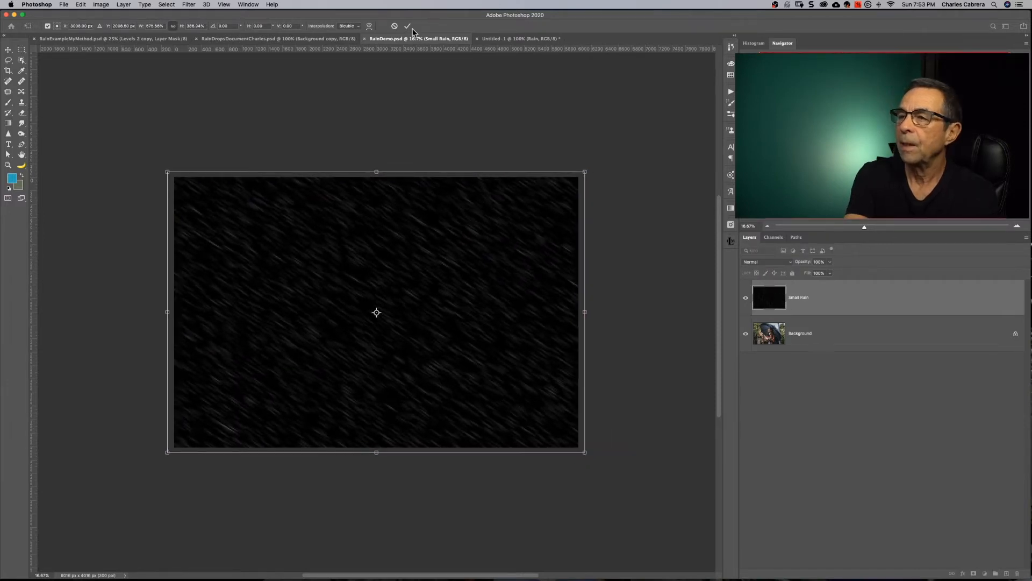
{"action": "left_click", "coordinate": [408, 25]}
Step: Set the blend mode of the Small Rain layer to Screen
{"action": "left_click", "coordinate": [766, 262]}
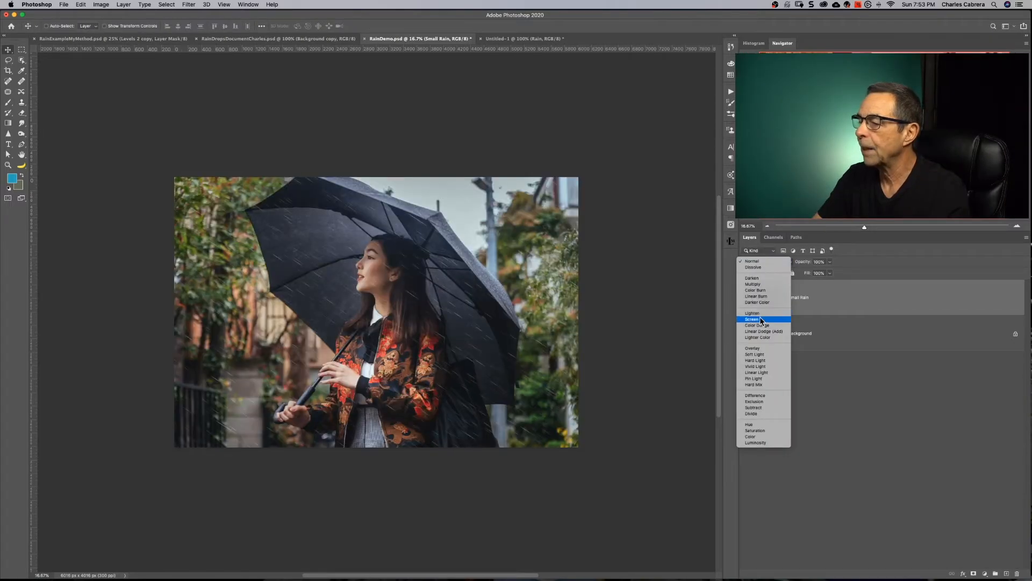
{"action": "left_click", "coordinate": [761, 320]}
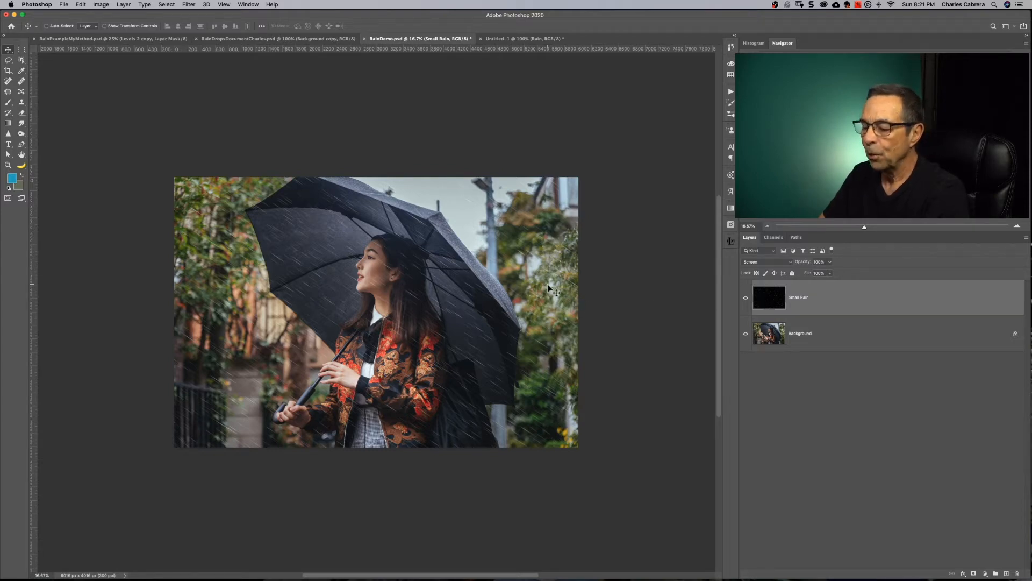
Step: Flip the Small Rain layer horizontally with Free Transform
{"action": "key", "text": "super"}
{"action": "key", "text": "super+equal"}
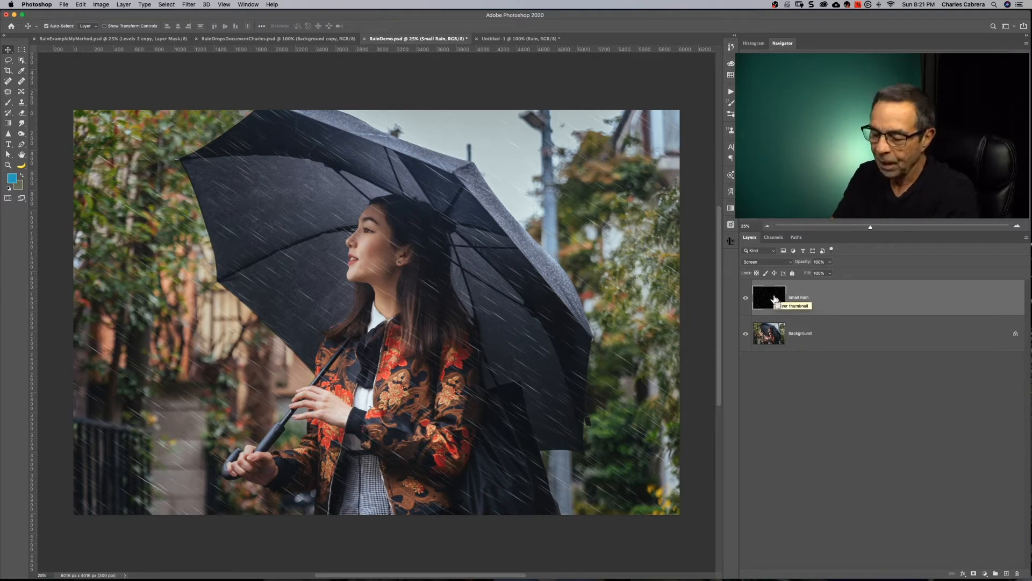
{"action": "key", "text": "super+t"}
{"action": "right_click", "coordinate": [425, 342]}
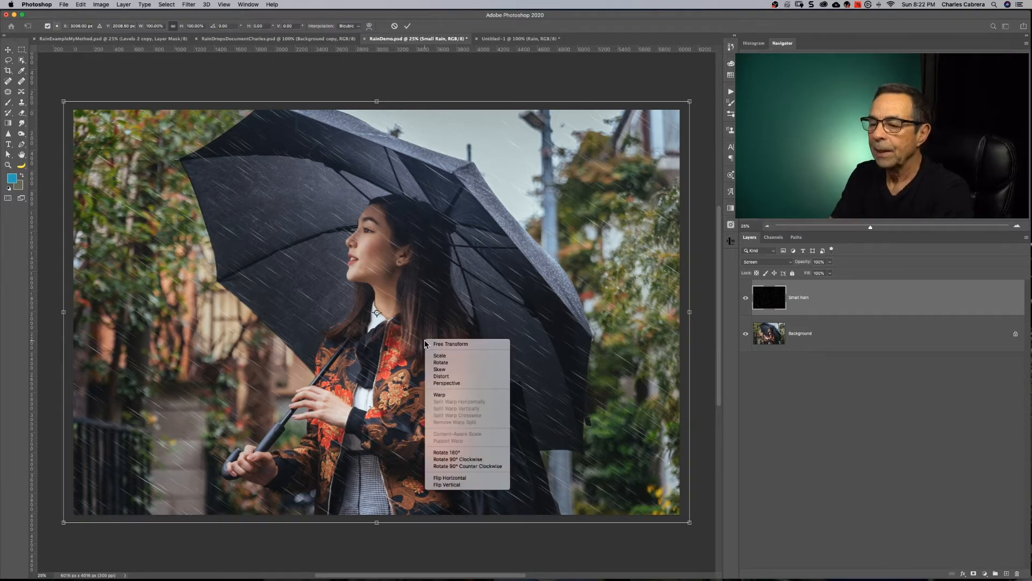
{"action": "left_click", "coordinate": [444, 478]}
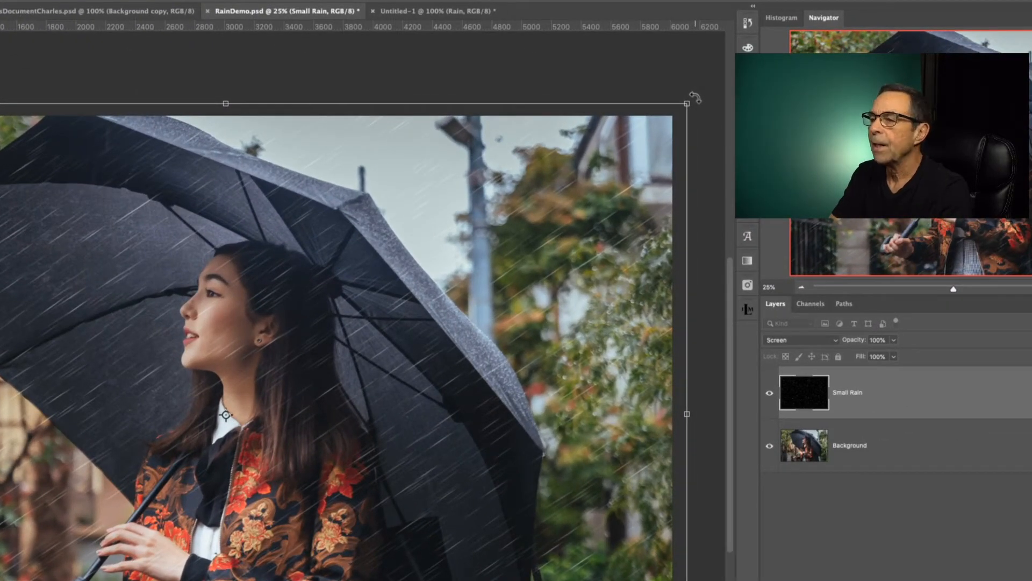
Step: Rotate the Small Rain layer about 7° counterclockwise and scale it to about 113% so it covers the photo's corners
{"action": "left_click_drag", "start_coordinate": [695, 97], "coordinate": [647, 60]}
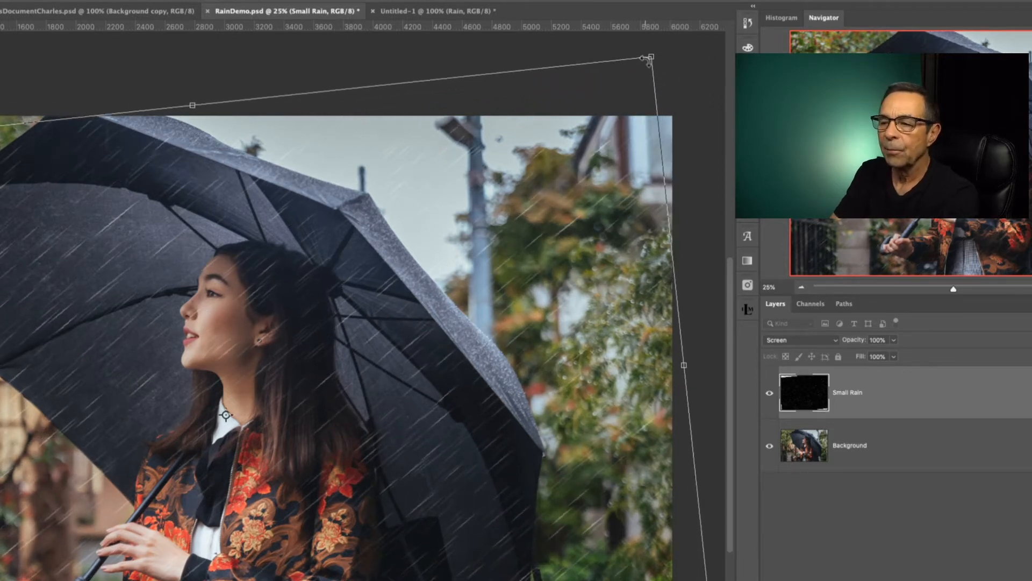
{"action": "key", "text": "ctrl+minus"}
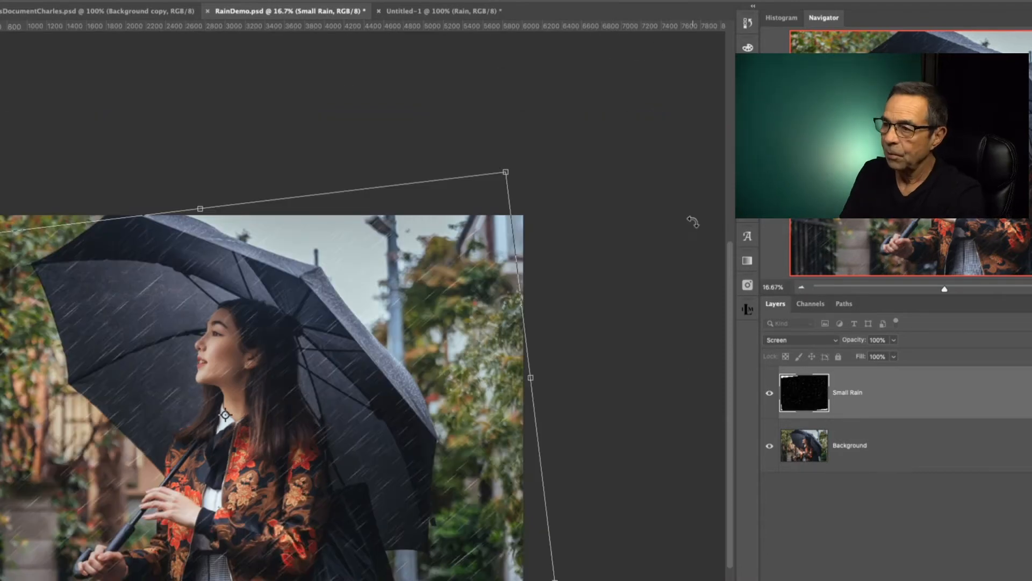
{"action": "left_click_drag", "start_coordinate": [441, 261], "coordinate": [597, 180]}
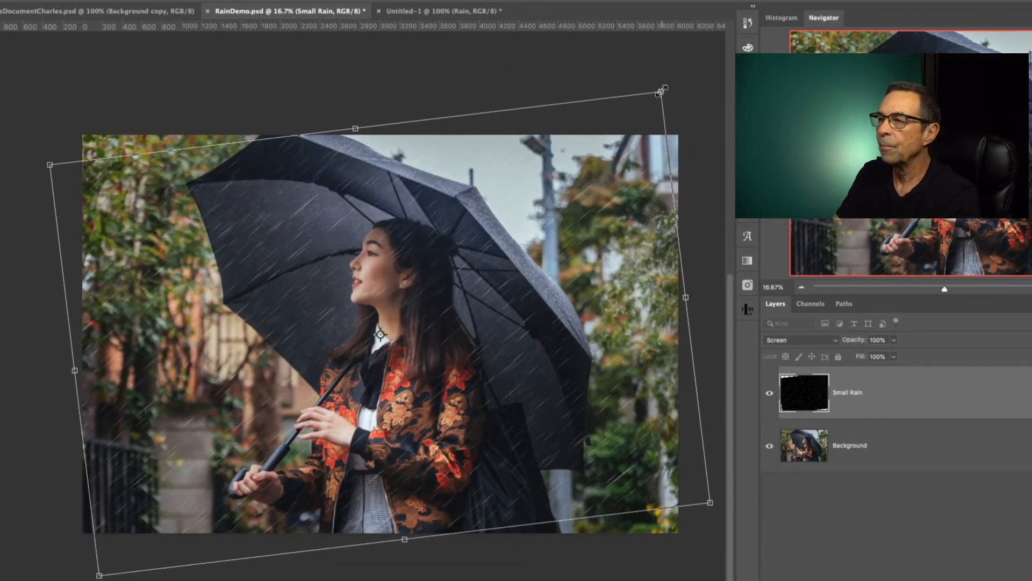
{"action": "left_click_drag", "start_coordinate": [661, 91], "coordinate": [689, 70]}
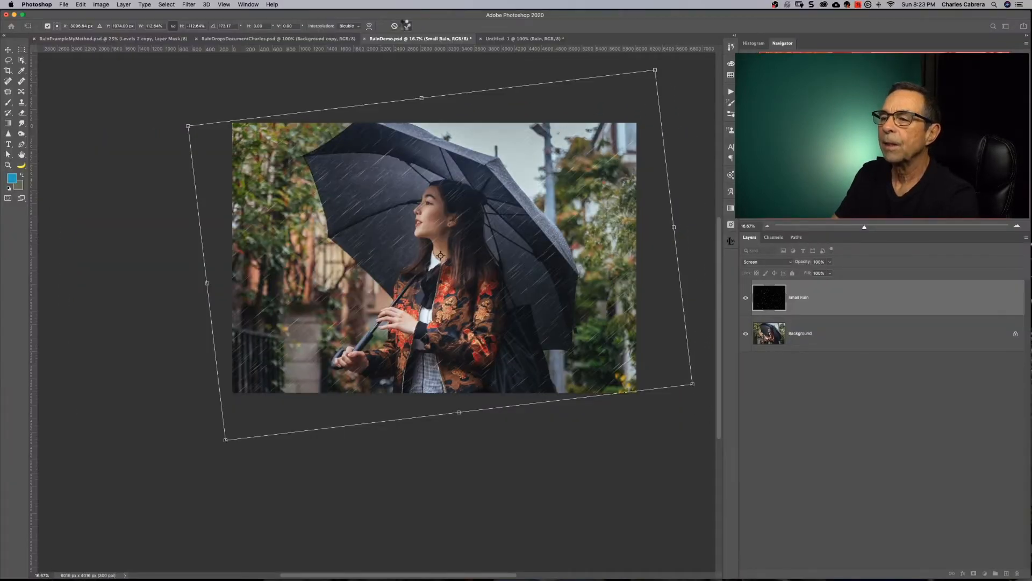
{"action": "left_click", "coordinate": [407, 25]}
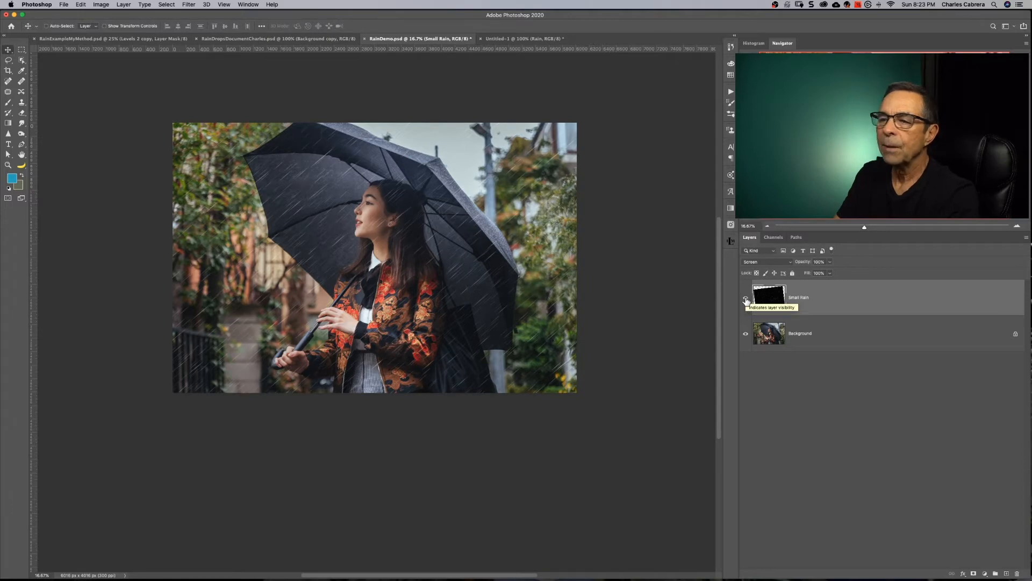
Step: Compare the photo with and without the Small Rain layer
{"action": "left_click", "coordinate": [746, 299]}
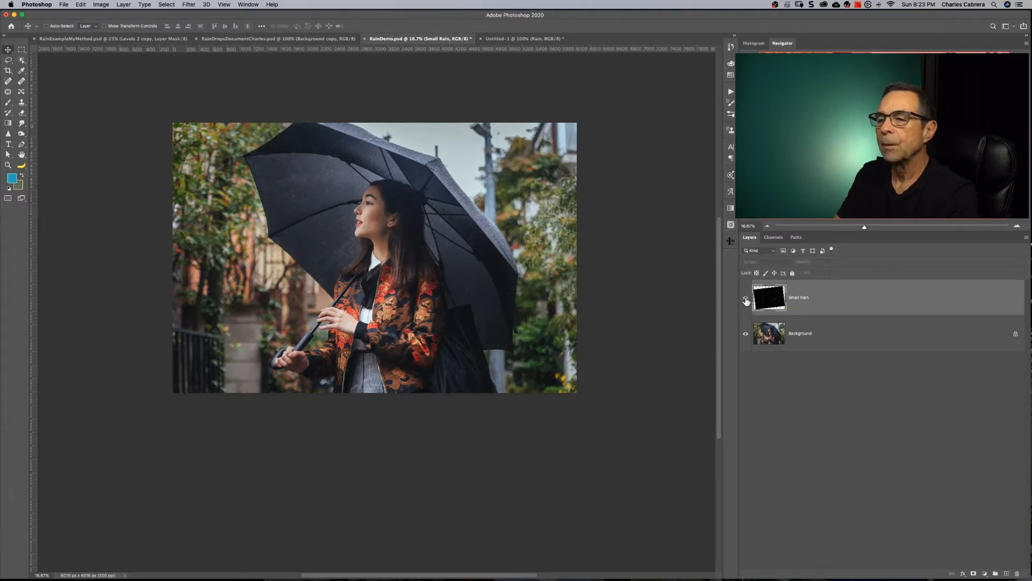
{"action": "left_click", "coordinate": [745, 299]}
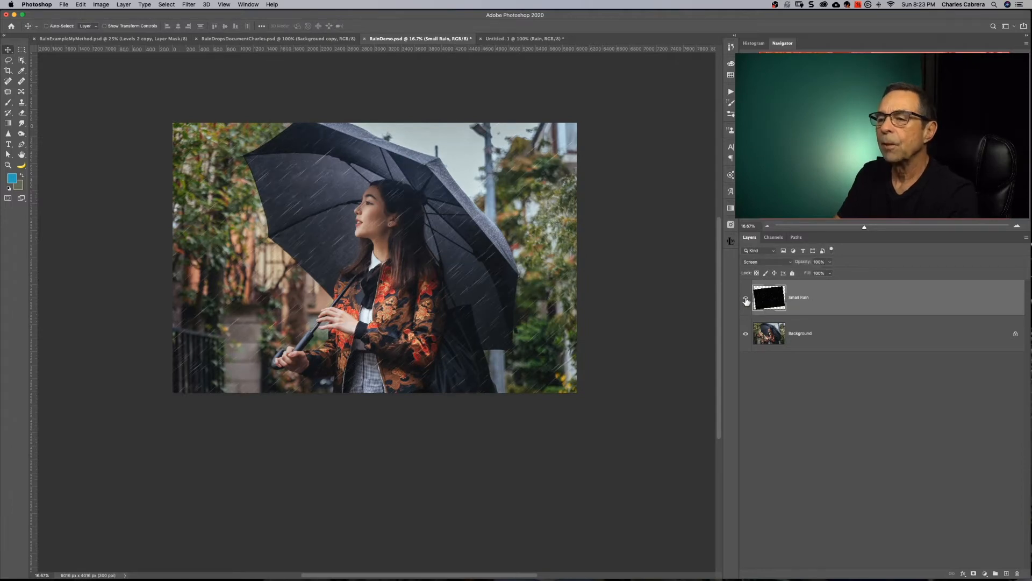
Step: Add a Levels adjustment clipped to the Small Rain layer and fine-tune its midtones
{"action": "left_click", "coordinate": [985, 573]}
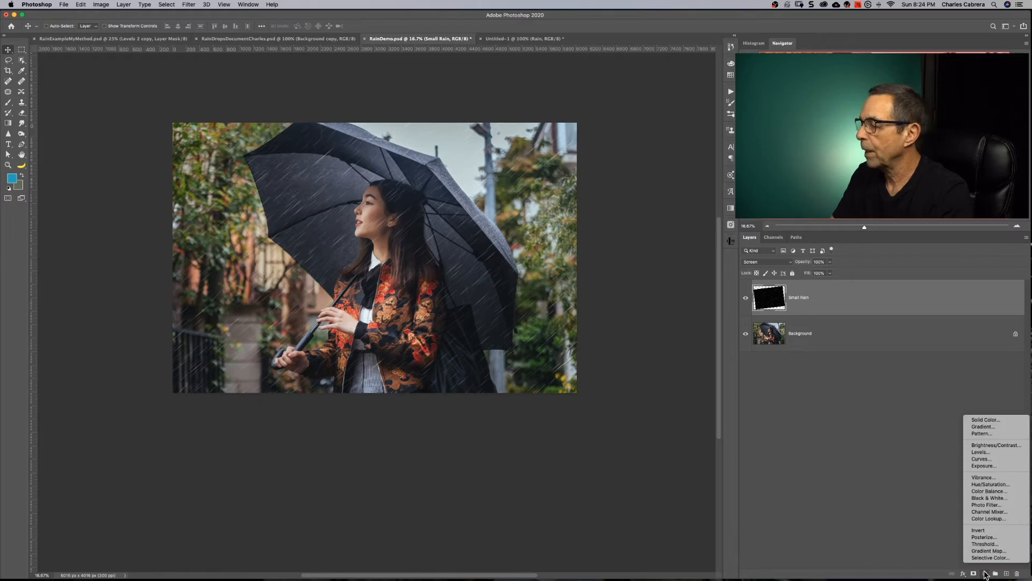
{"action": "left_click", "coordinate": [981, 452]}
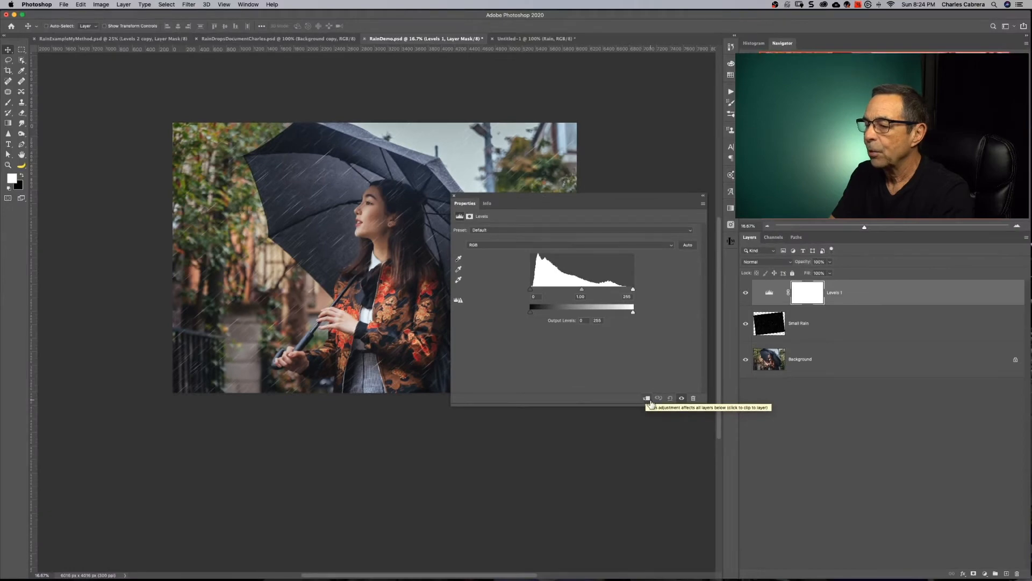
{"action": "left_click", "coordinate": [646, 400]}
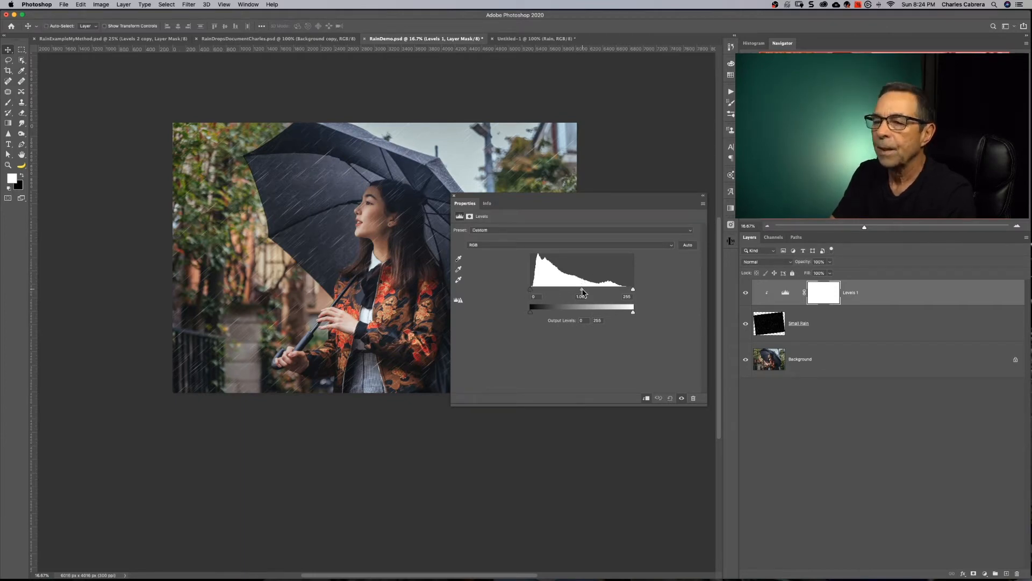
{"action": "left_click_drag", "start_coordinate": [582, 291], "coordinate": [579, 292]}
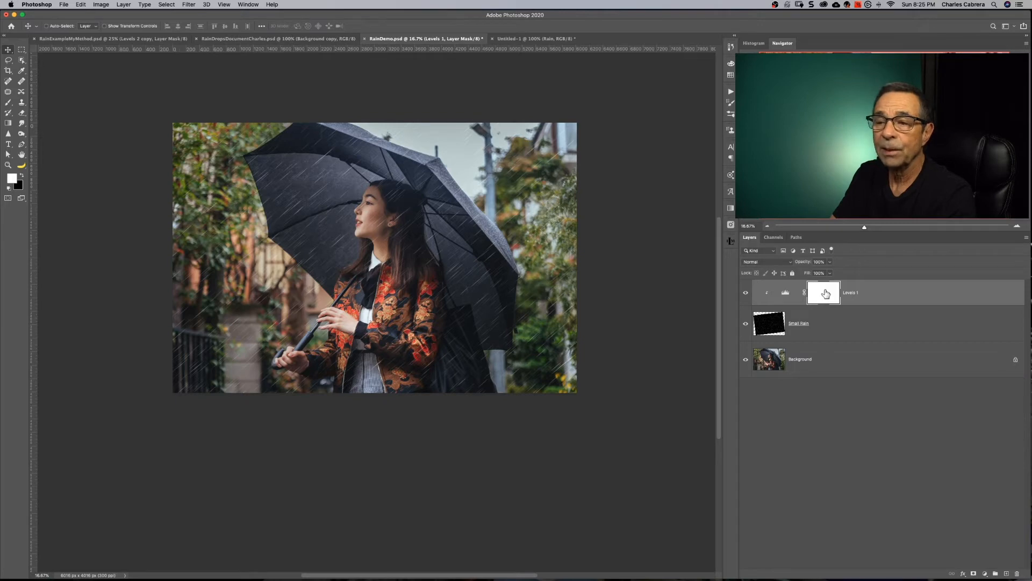
Step: Duplicate the Background layer of the photo and activate the Object Selection tool
{"action": "left_click", "coordinate": [846, 359]}
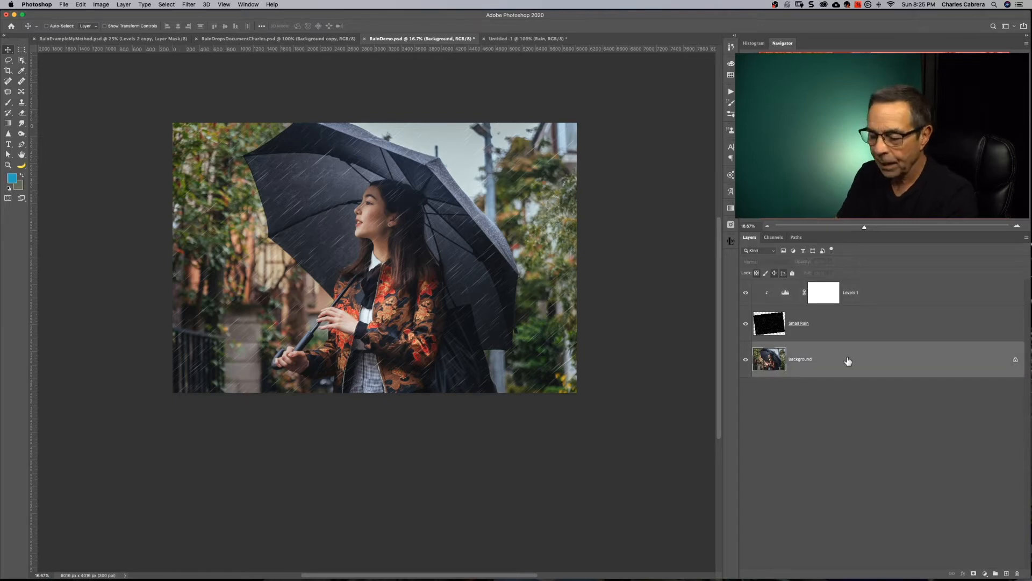
{"action": "key", "text": "super+j"}
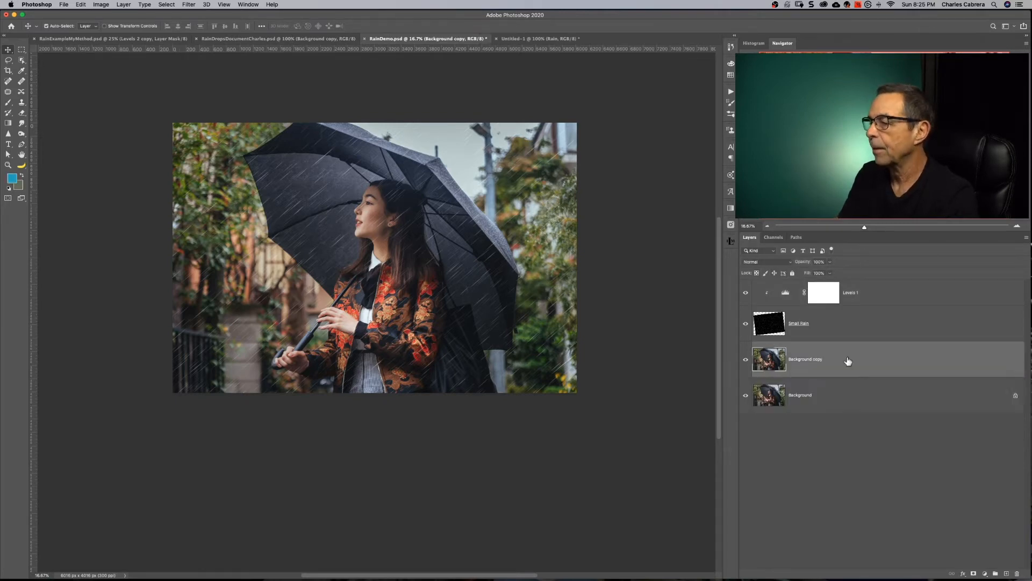
{"action": "key", "text": "w"}
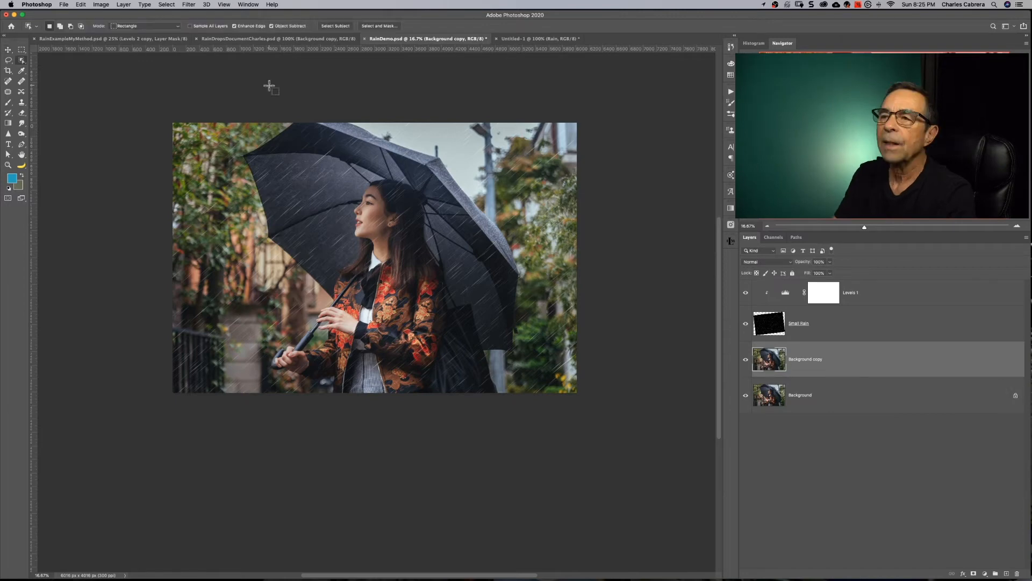
Step: Select the woman on the Background copy with Select Subject, and extend the selection over the umbrella with the Quick Selection tool
{"action": "left_click", "coordinate": [337, 28]}
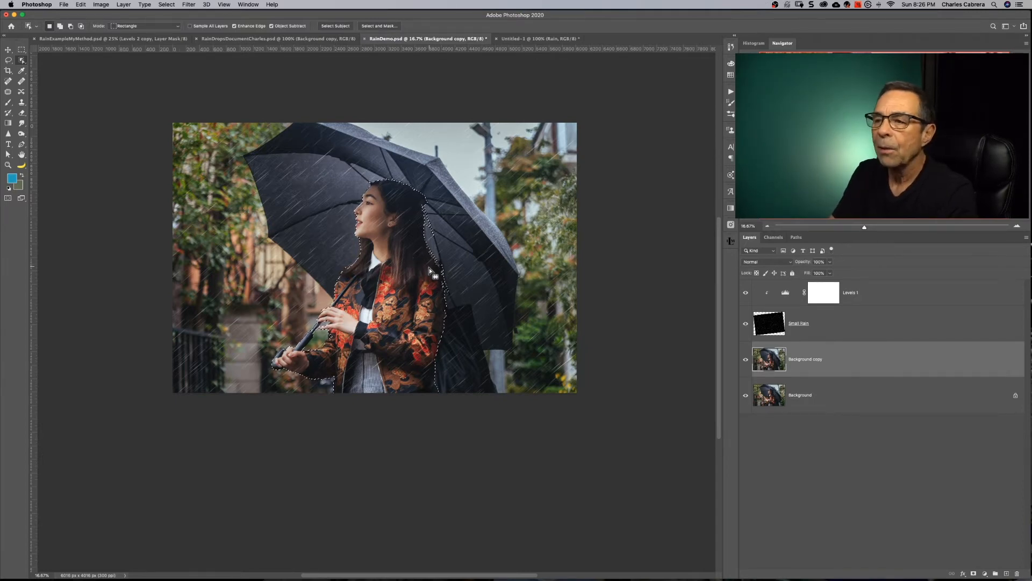
{"action": "scroll", "coordinate": [542, 269], "scroll_direction": "up", "scroll_amount": 3}
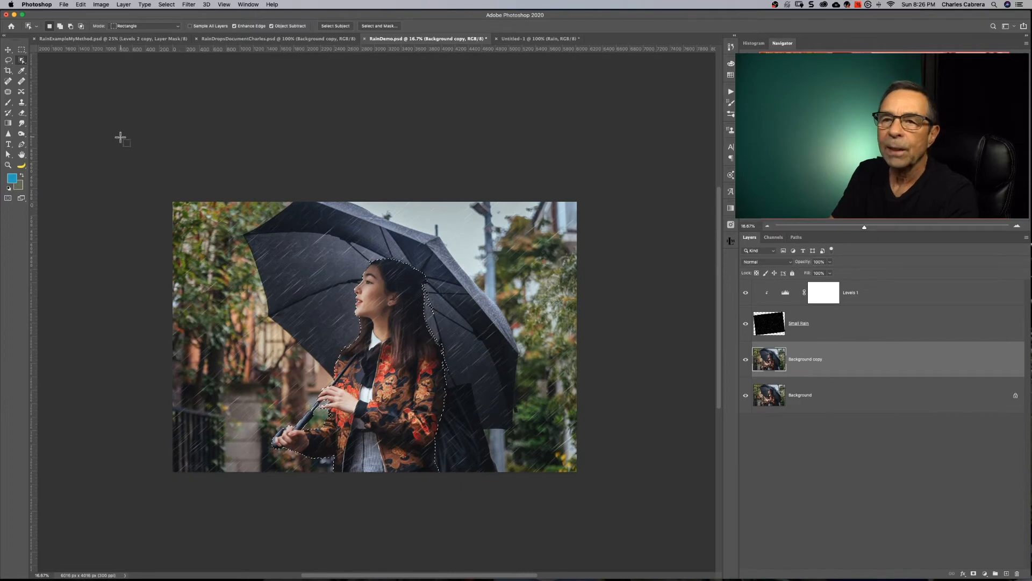
{"action": "right_click", "coordinate": [20, 62]}
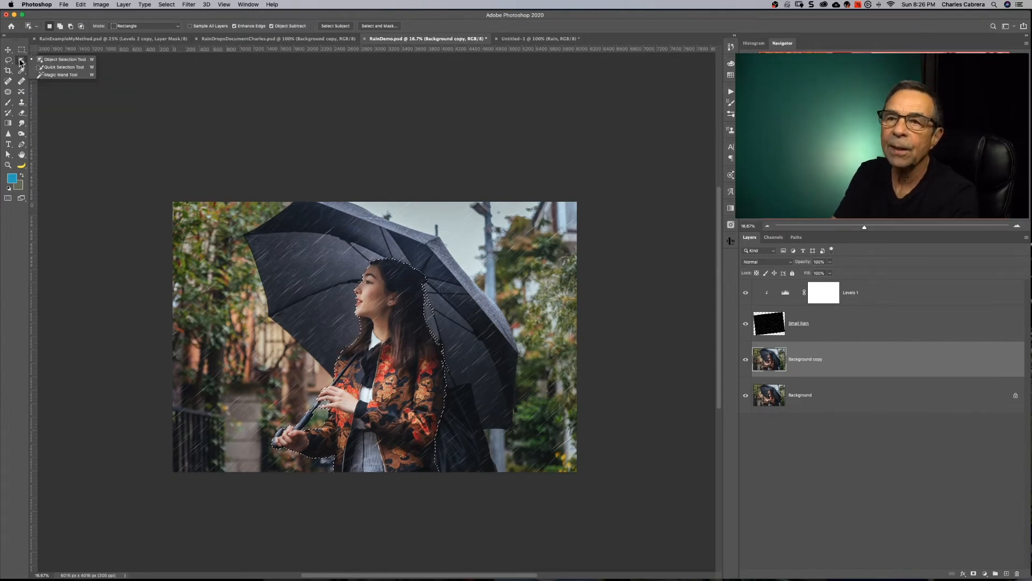
{"action": "left_click", "coordinate": [49, 67]}
{"action": "key", "text": "bracketright"}
{"action": "key", "text": "bracketright"}
{"action": "key", "text": "bracketright"}
{"action": "key", "text": "bracketright"}
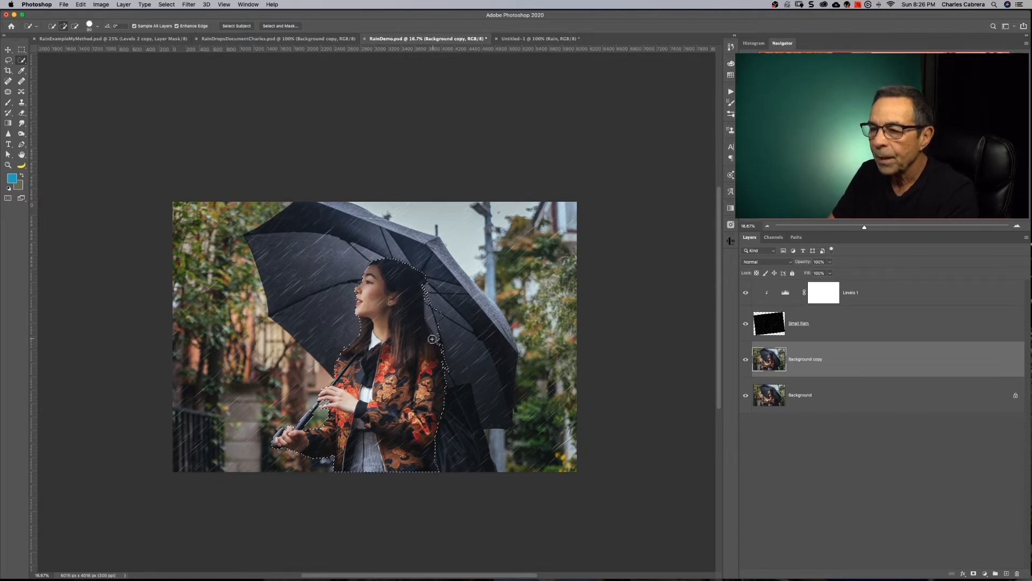
{"action": "mouse_move", "coordinate": [426, 271]}
{"action": "left_mouse_down"}
{"action": "mouse_move", "coordinate": [416, 258]}
{"action": "mouse_move", "coordinate": [453, 308]}
{"action": "mouse_move", "coordinate": [473, 299]}
{"action": "mouse_move", "coordinate": [485, 316]}
{"action": "mouse_move", "coordinate": [482, 337]}
{"action": "mouse_move", "coordinate": [471, 340]}
{"action": "mouse_move", "coordinate": [494, 346]}
{"action": "mouse_move", "coordinate": [492, 387]}
{"action": "mouse_move", "coordinate": [373, 225]}
{"action": "mouse_move", "coordinate": [317, 233]}
{"action": "mouse_move", "coordinate": [361, 272]}
{"action": "mouse_move", "coordinate": [355, 295]}
{"action": "mouse_move", "coordinate": [366, 306]}
{"action": "left_mouse_up"}
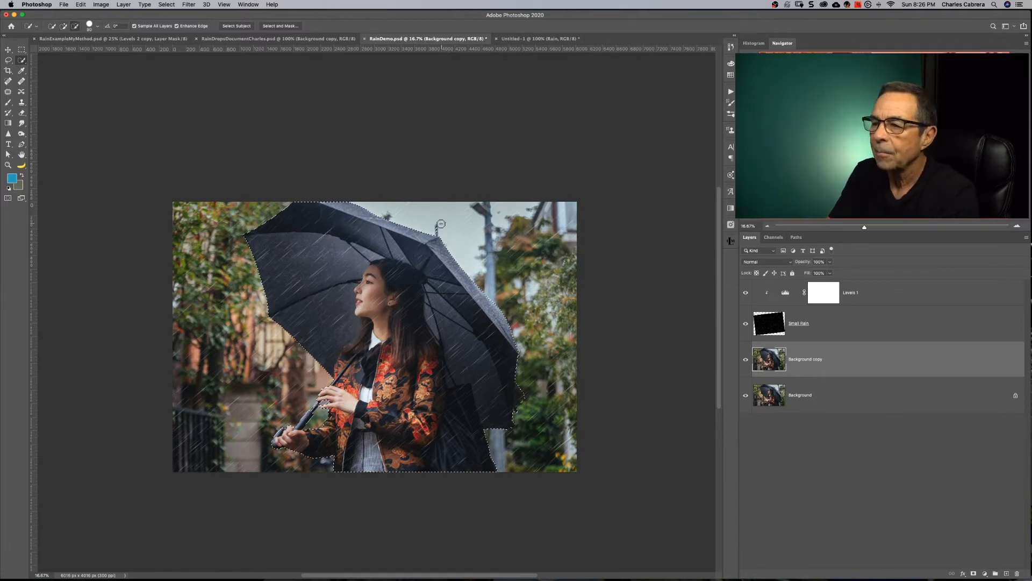
Step: Use the selection to mask the woman and umbrella out of the duplicate and Small Rain layers, and hide the duplicate, named Subject
{"action": "left_click", "coordinate": [973, 573]}
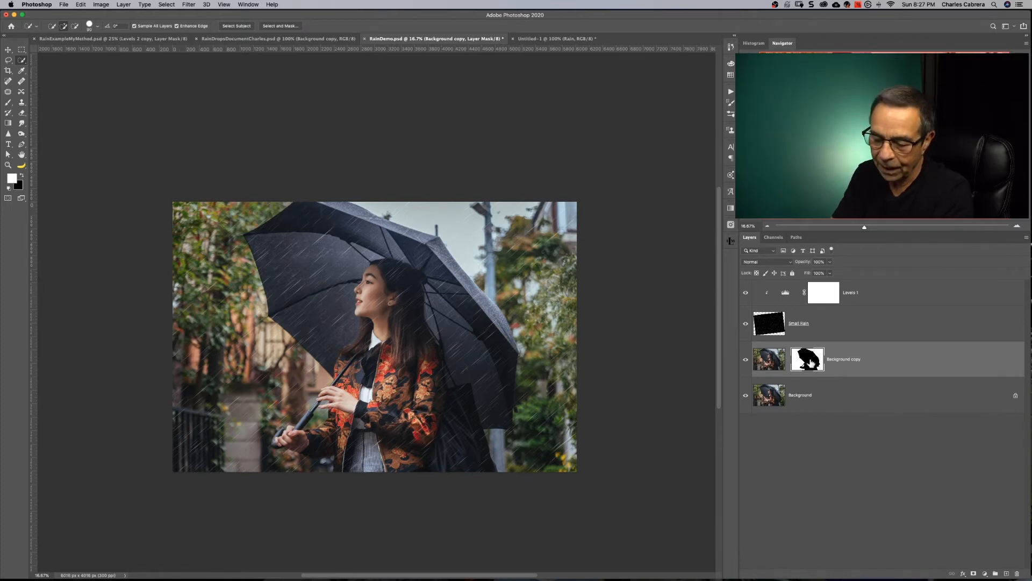
{"action": "left_click_drag", "start_coordinate": [810, 364], "coordinate": [808, 326]}
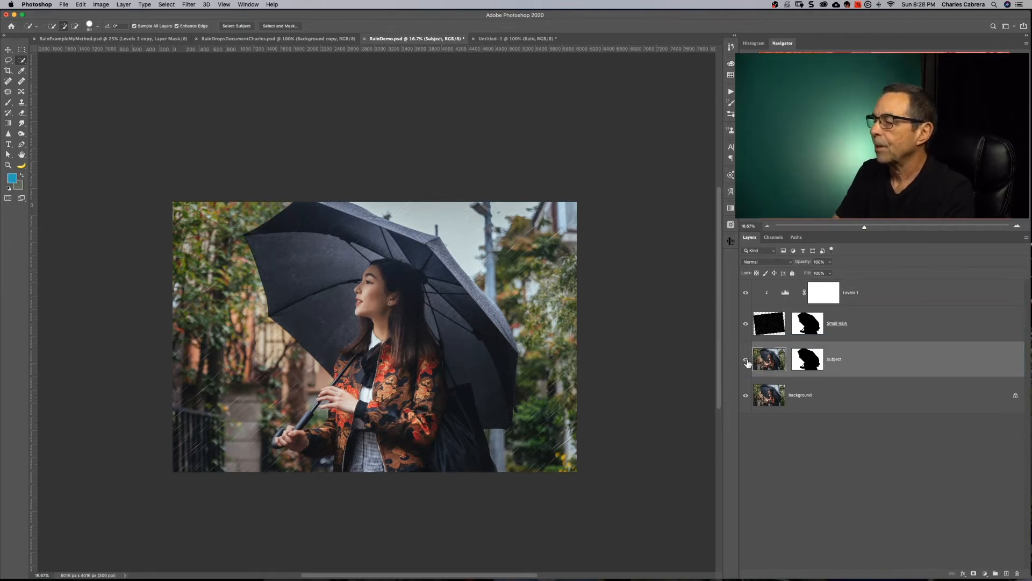
{"action": "left_click", "coordinate": [746, 359]}
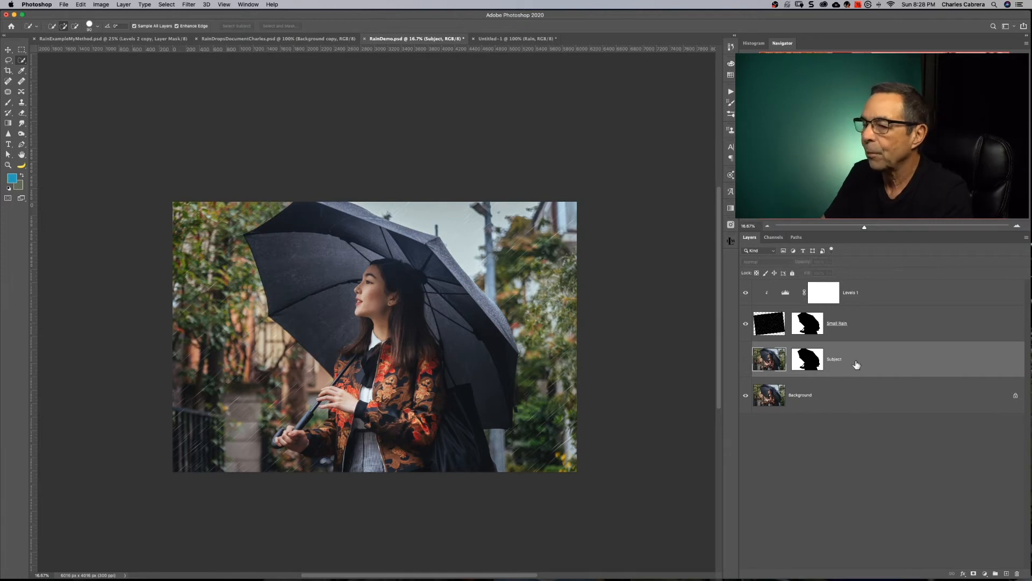
{"action": "key", "text": "super+plus"}
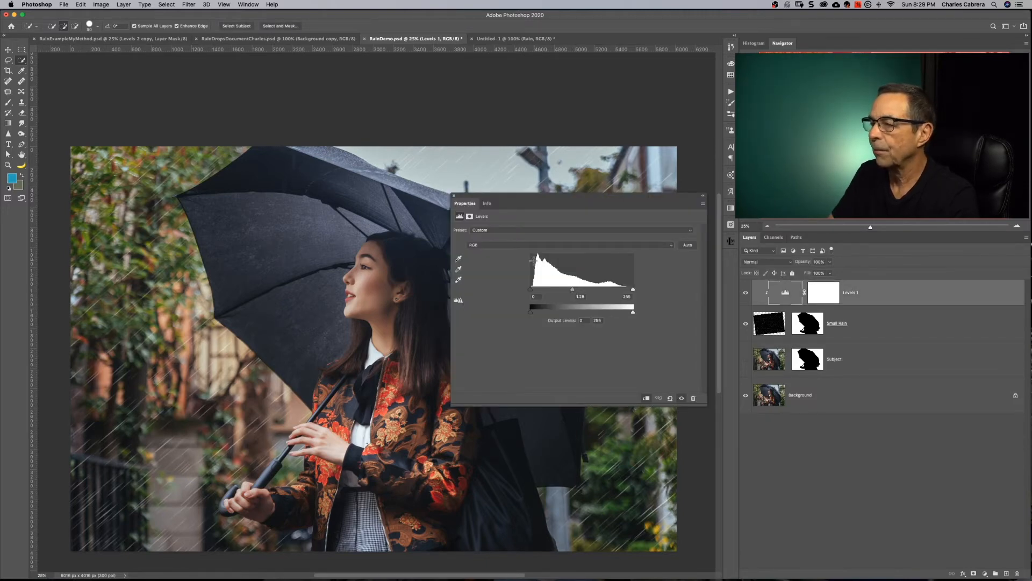
{"action": "left_click", "coordinate": [454, 195]}
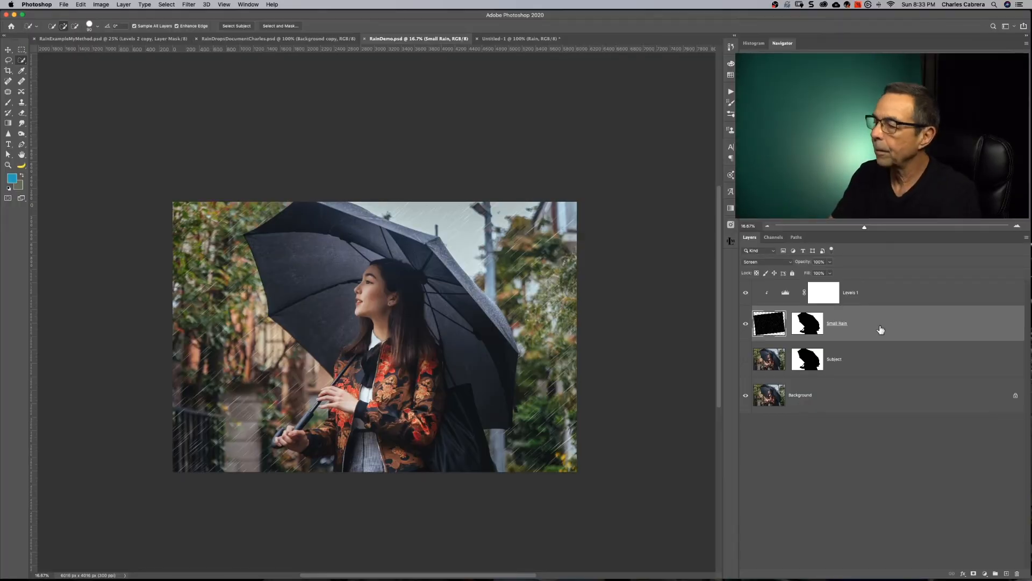
Step: Duplicate the Small Rain layer and clip the Levels 1 adjustment back onto the original Small Rain layer
{"action": "key", "text": "super+j"}
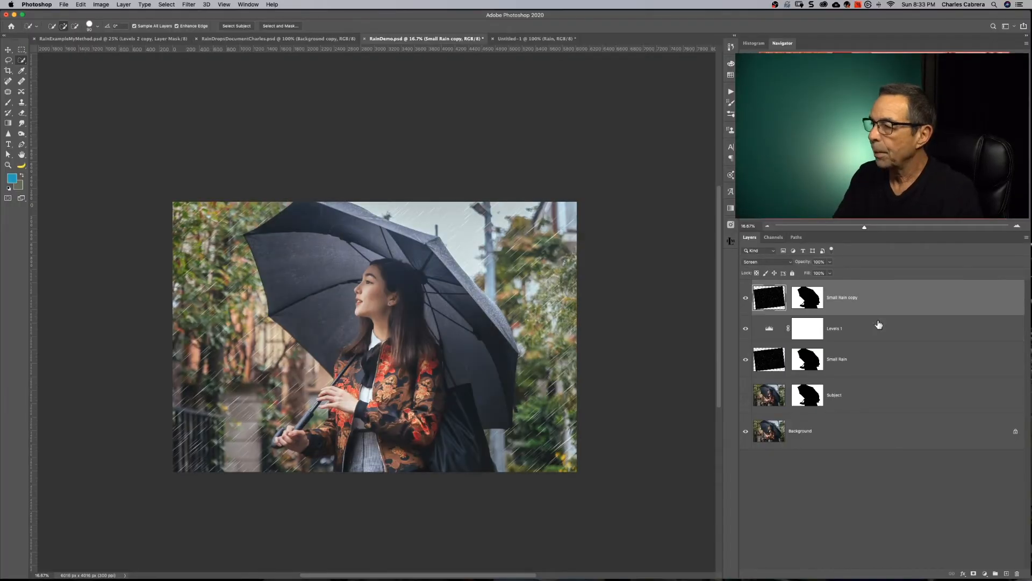
{"action": "double_click", "coordinate": [770, 328]}
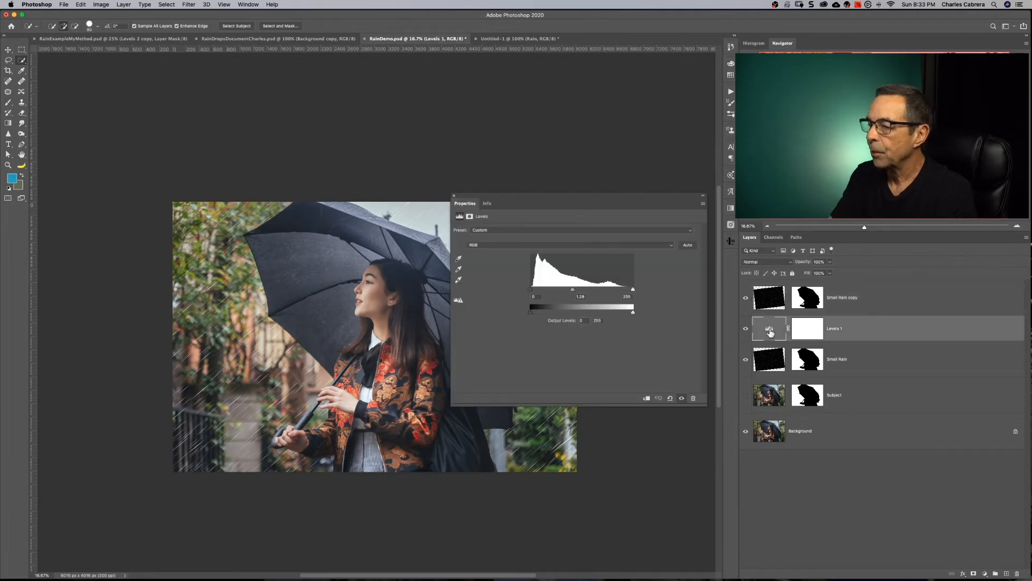
{"action": "left_click", "coordinate": [646, 399]}
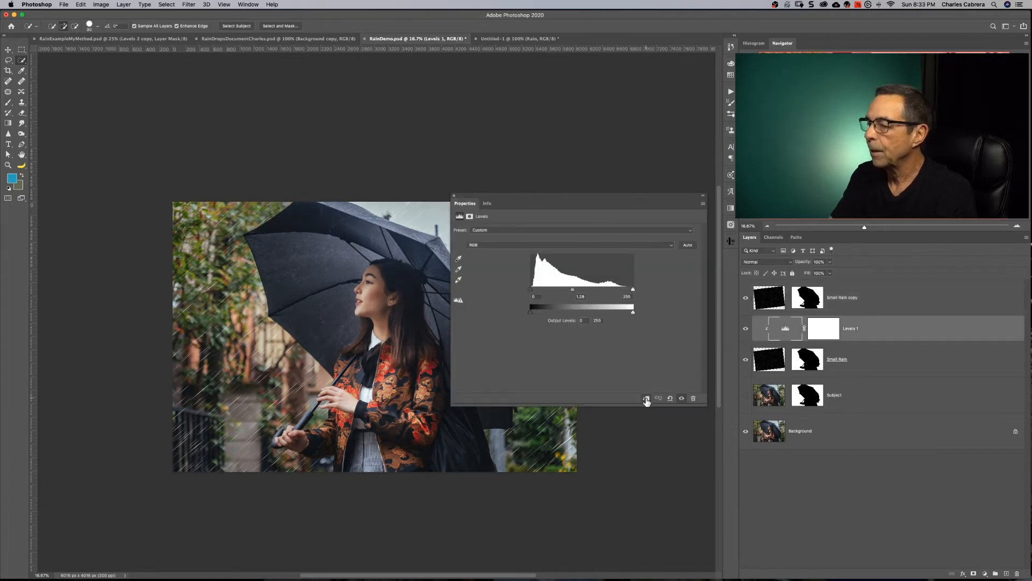
{"action": "left_click", "coordinate": [454, 197]}
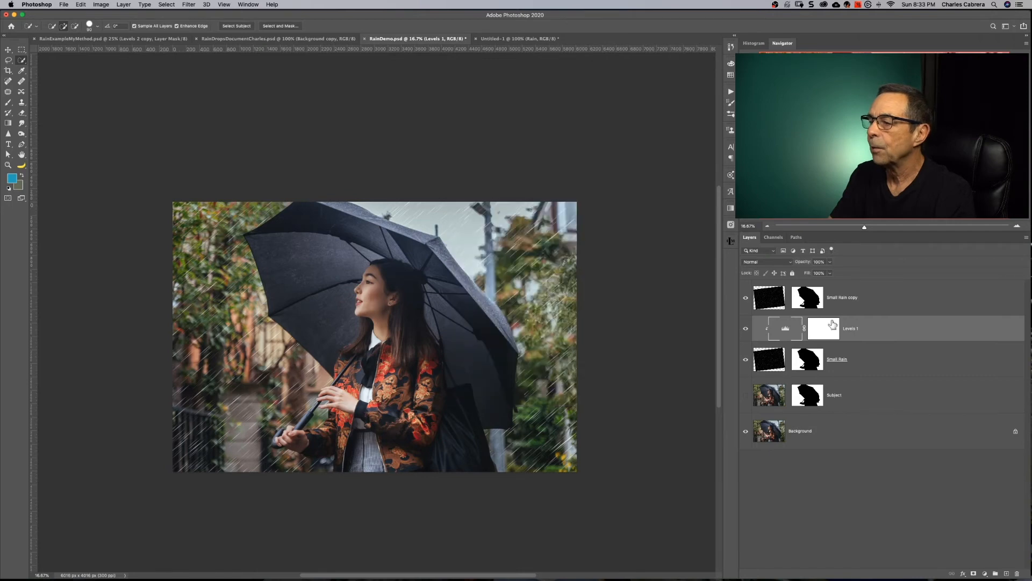
Step: Rename the Small Rain copy layer as Large Rain and delete its layer mask
{"action": "double_click", "coordinate": [849, 298]}
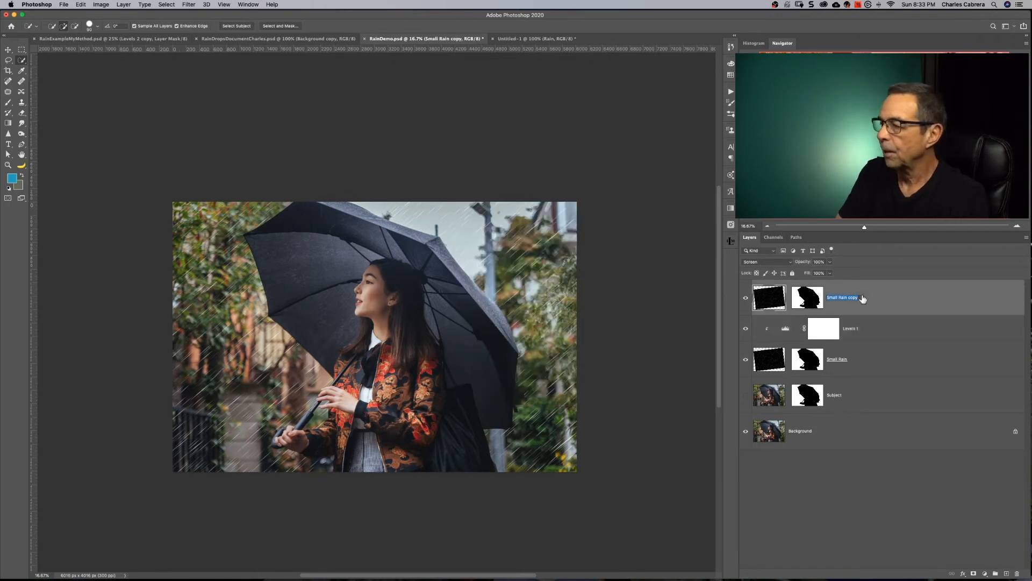
{"action": "type", "text": "Large R"}
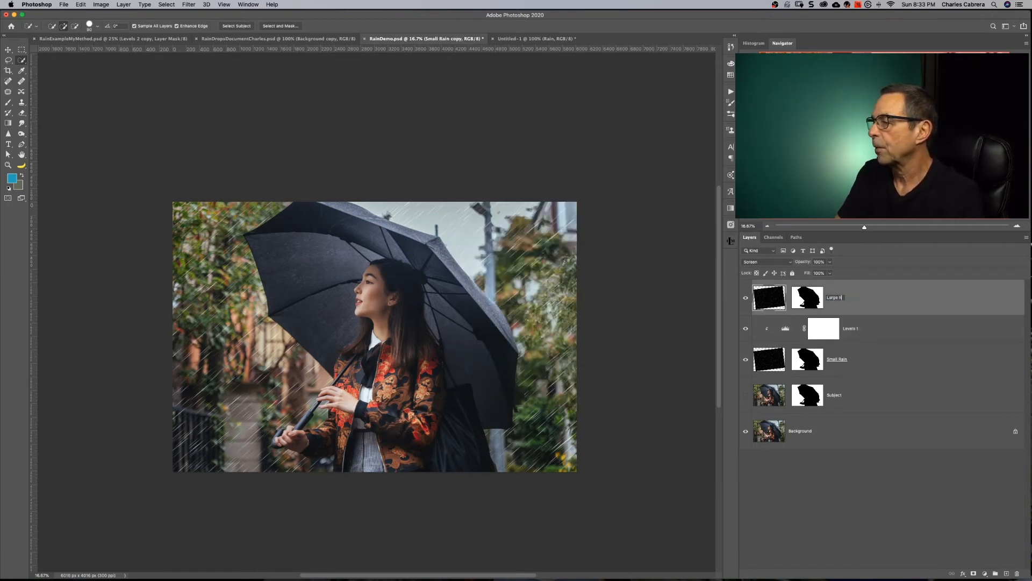
{"action": "type", "text": "ain"}
{"action": "left_click", "coordinate": [808, 299]}
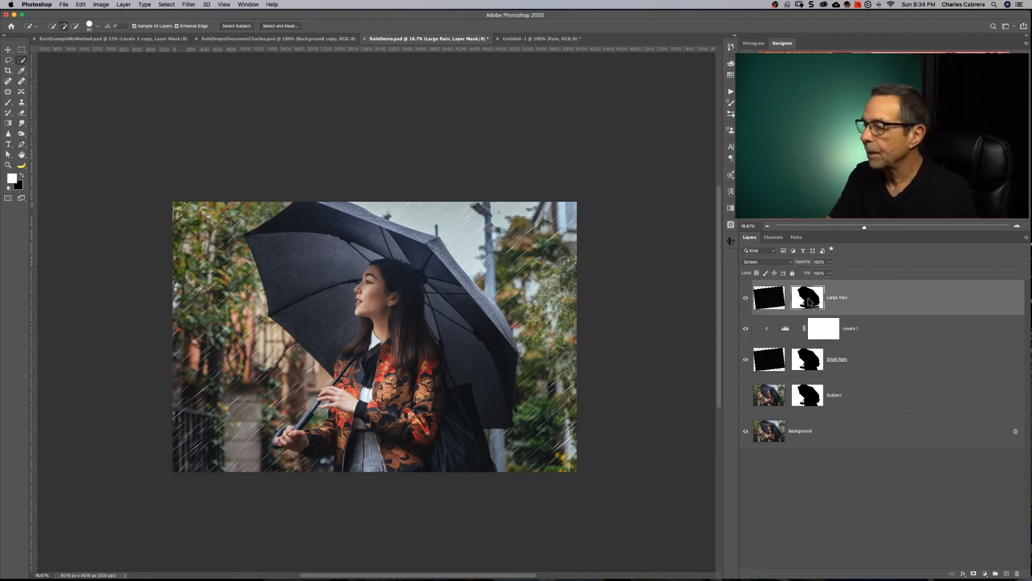
{"action": "right_click", "coordinate": [809, 302]}
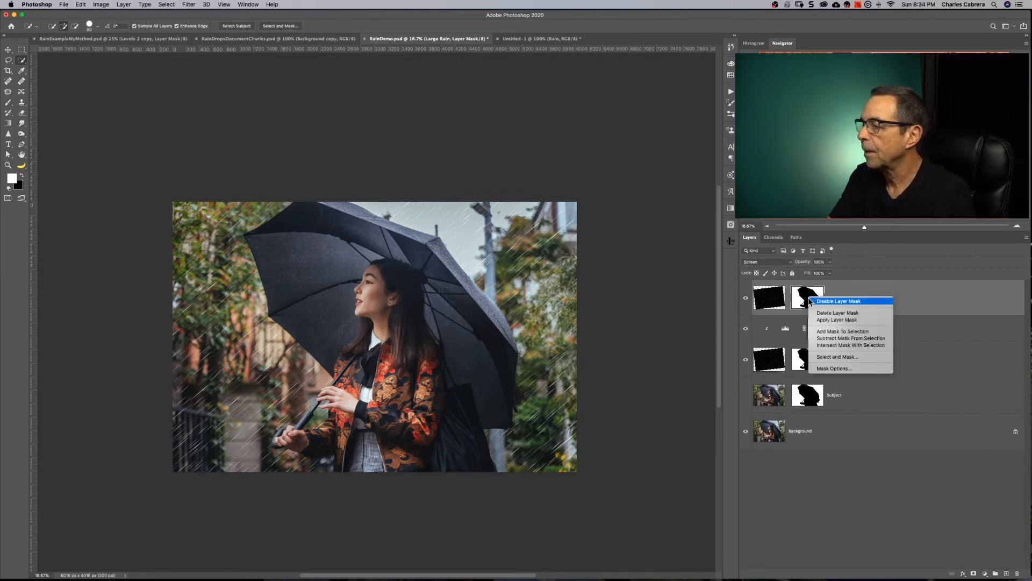
{"action": "left_click", "coordinate": [820, 313]}
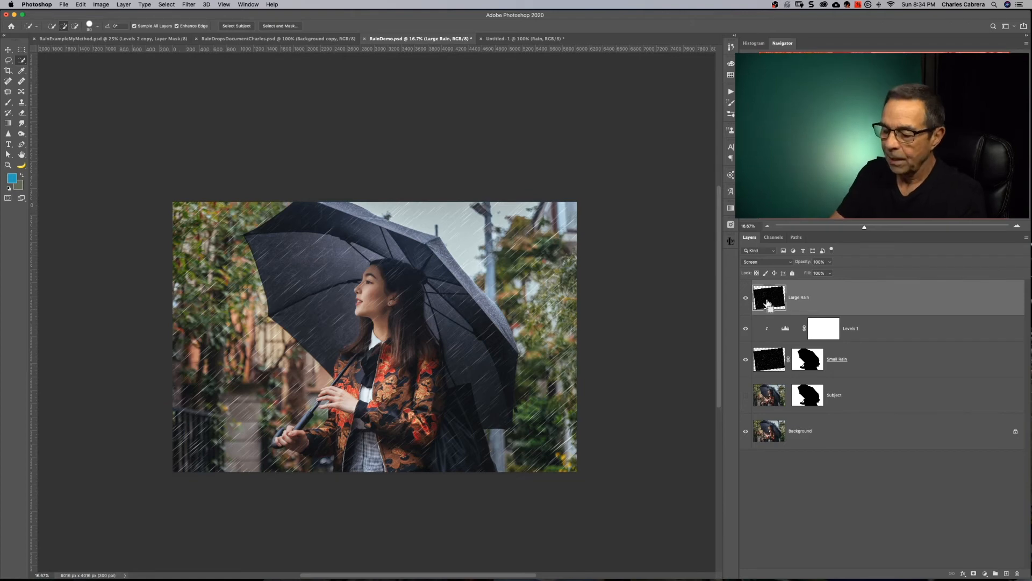
Step: Rotate the Large Rain layer about 7° counterclockwise, scale it to about 107% and reposition it to cover the whole photo
{"action": "key", "text": "ctrl+t"}
{"action": "left_click_drag", "start_coordinate": [656, 131], "coordinate": [638, 108]}
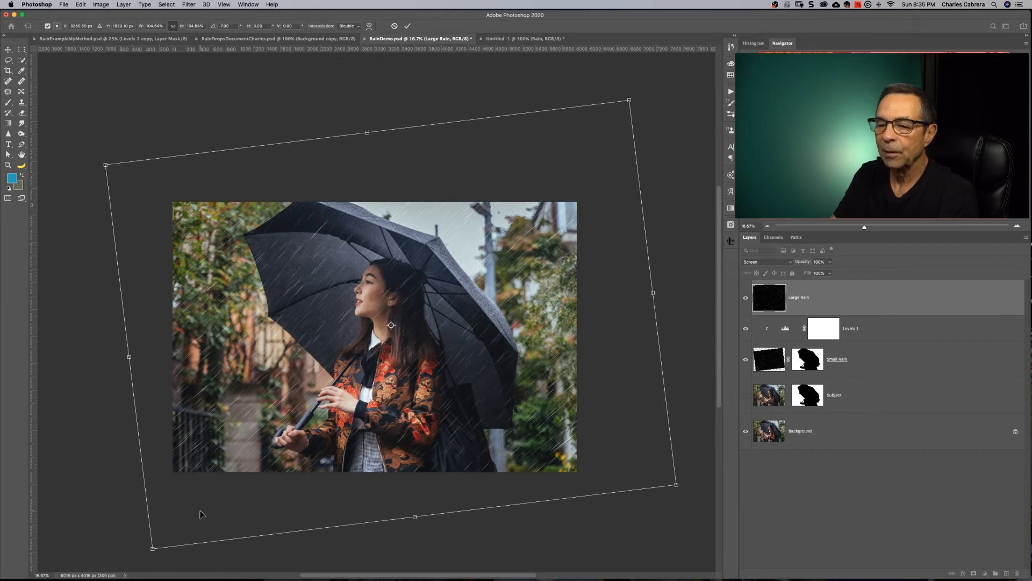
{"action": "left_click_drag", "start_coordinate": [154, 546], "coordinate": [143, 555]}
{"action": "left_click_drag", "start_coordinate": [339, 339], "coordinate": [333, 340]}
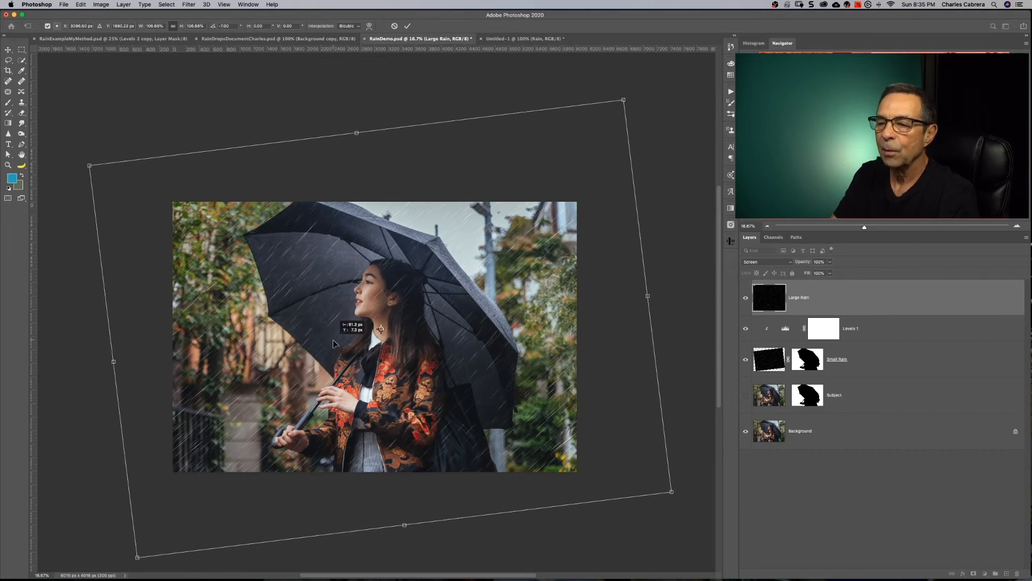
{"action": "left_click", "coordinate": [408, 26]}
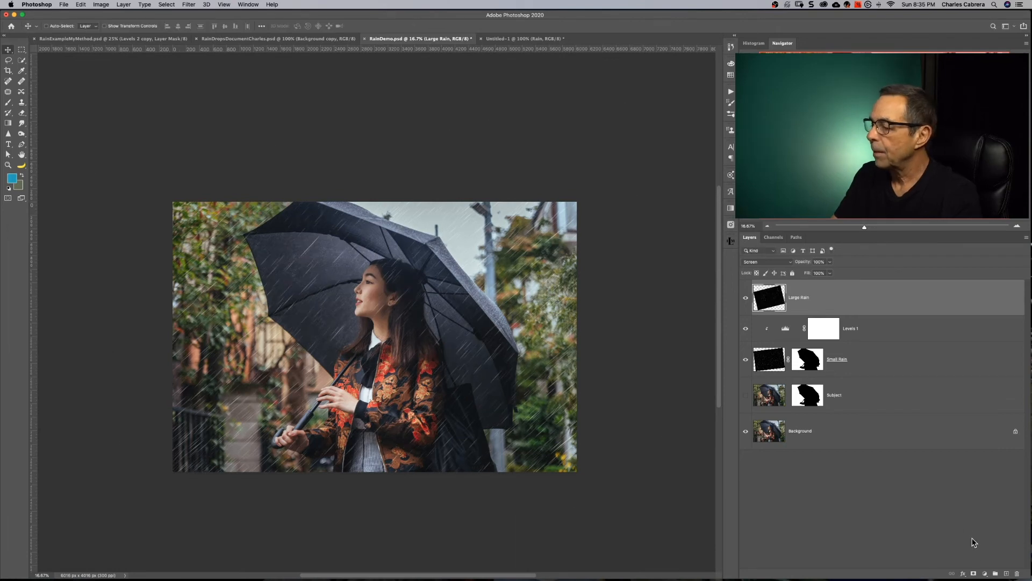
Step: Add a Levels adjustment clipped to the Large Rain layer and fine-tune its midtones to balance the rain's brightness
{"action": "left_click", "coordinate": [984, 574]}
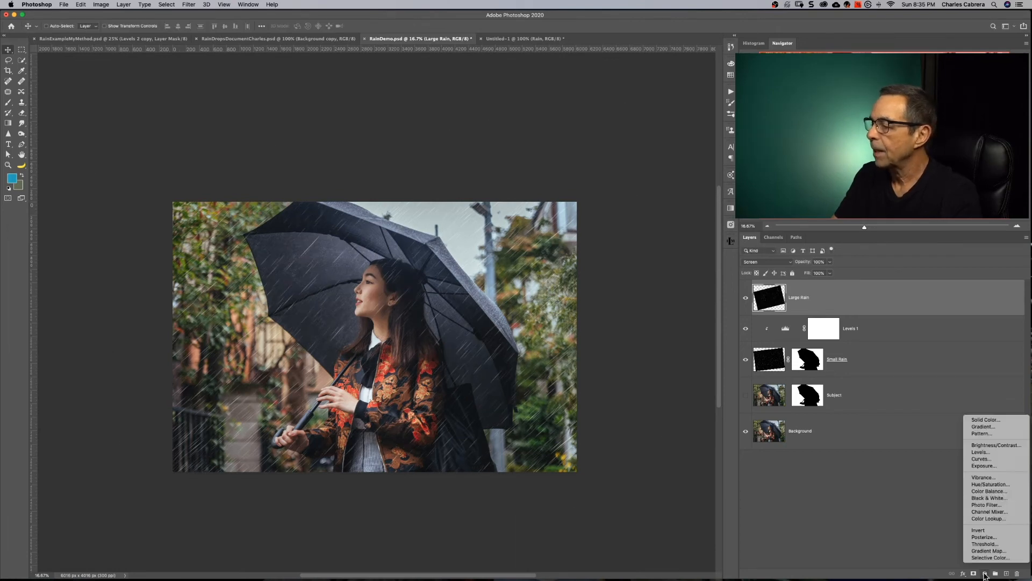
{"action": "left_click", "coordinate": [978, 456]}
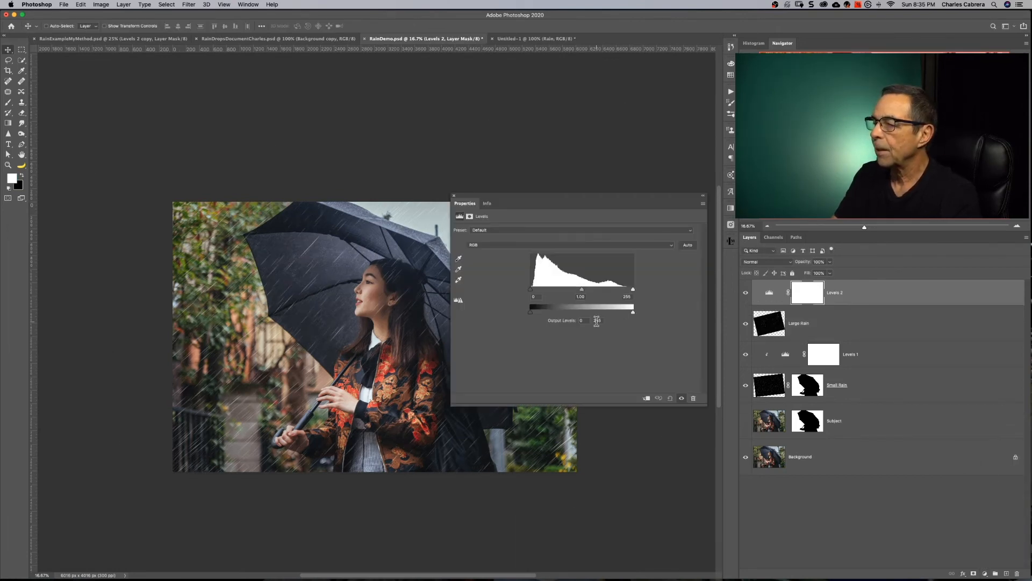
{"action": "left_click", "coordinate": [647, 399]}
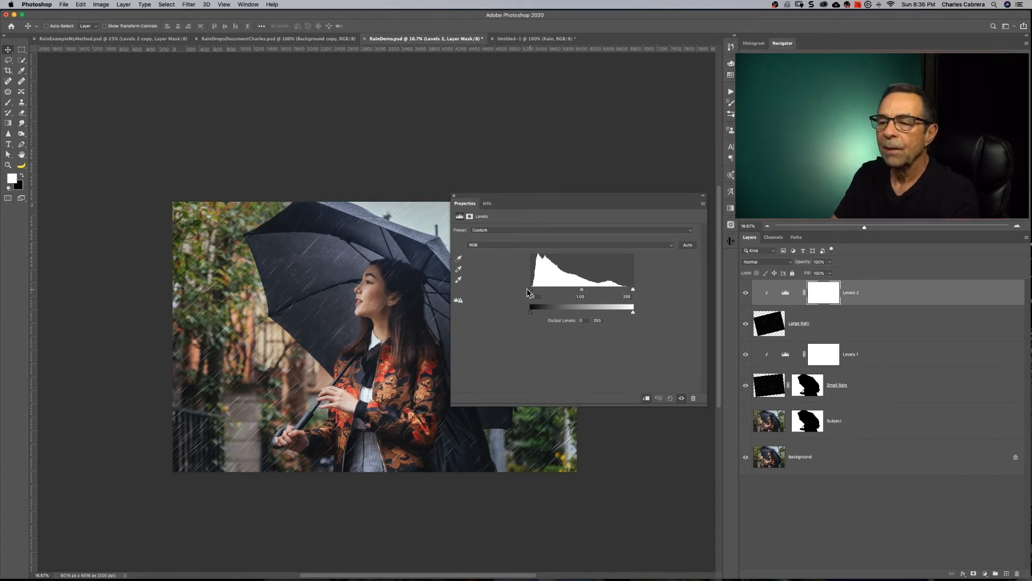
{"action": "mouse_move", "coordinate": [530, 291]}
{"action": "left_mouse_down"}
{"action": "mouse_move", "coordinate": [541, 291]}
{"action": "mouse_move", "coordinate": [530, 293]}
{"action": "left_mouse_up"}
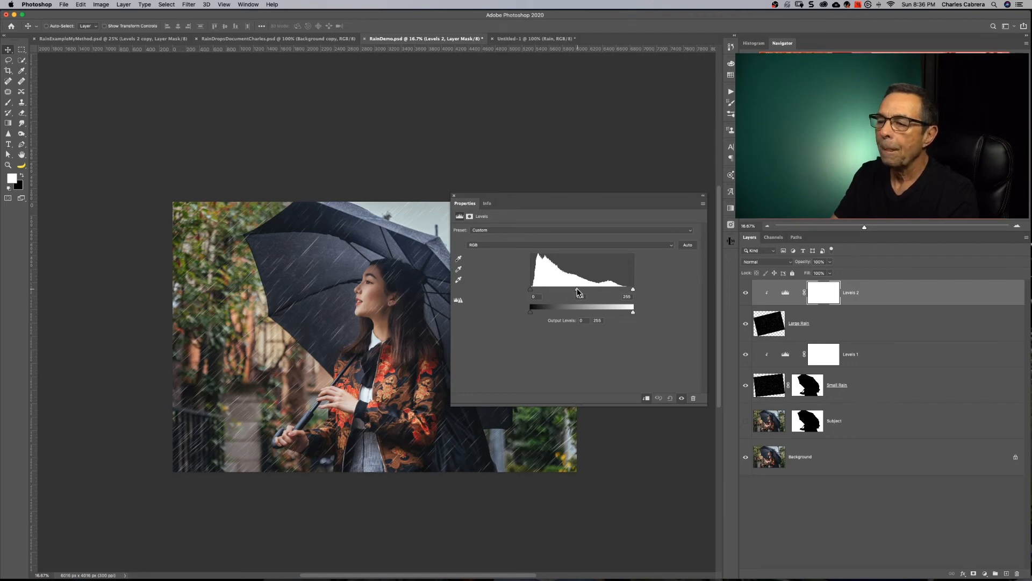
{"action": "left_click_drag", "start_coordinate": [578, 292], "coordinate": [584, 292]}
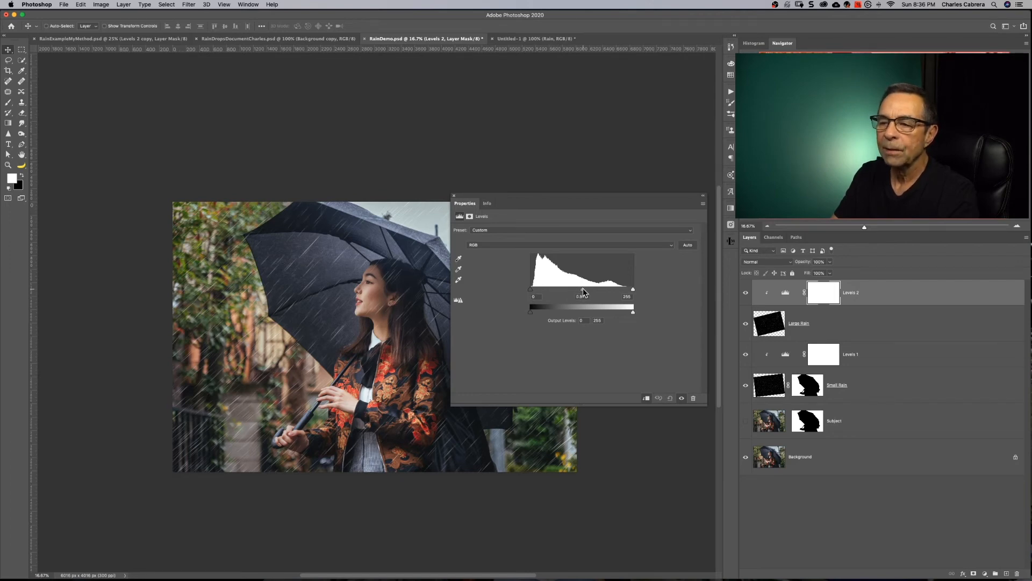
{"action": "key", "text": "super+plus"}
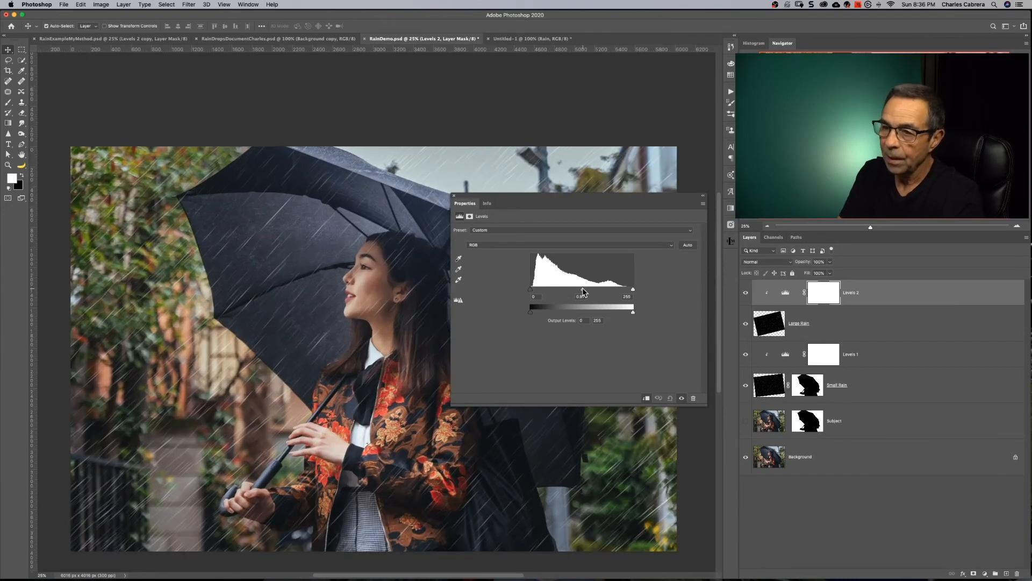
{"action": "left_click_drag", "start_coordinate": [583, 292], "coordinate": [583, 291]}
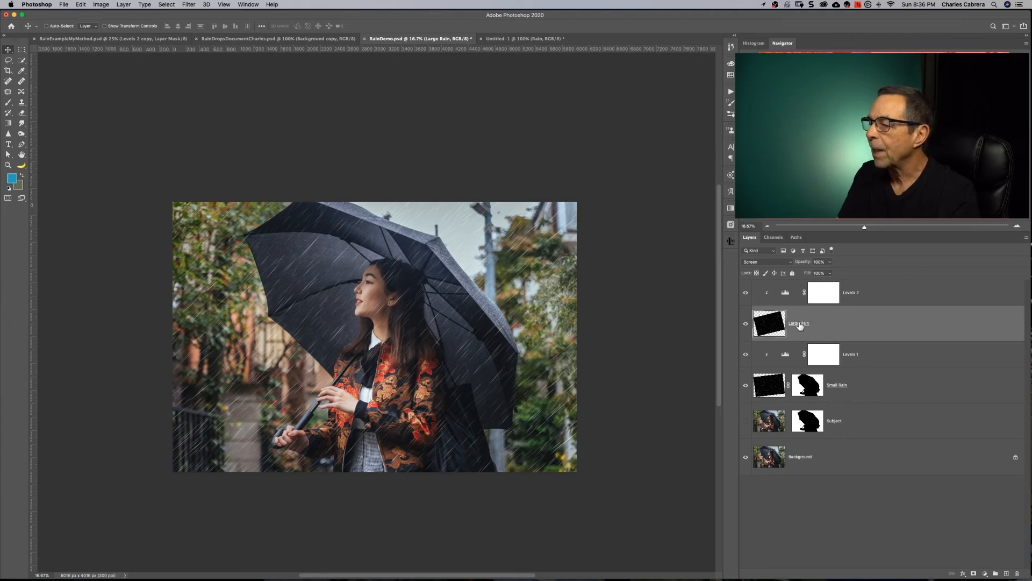
Step: Lower the Large Rain layer's opacity to 82%
{"action": "left_click", "coordinate": [829, 260]}
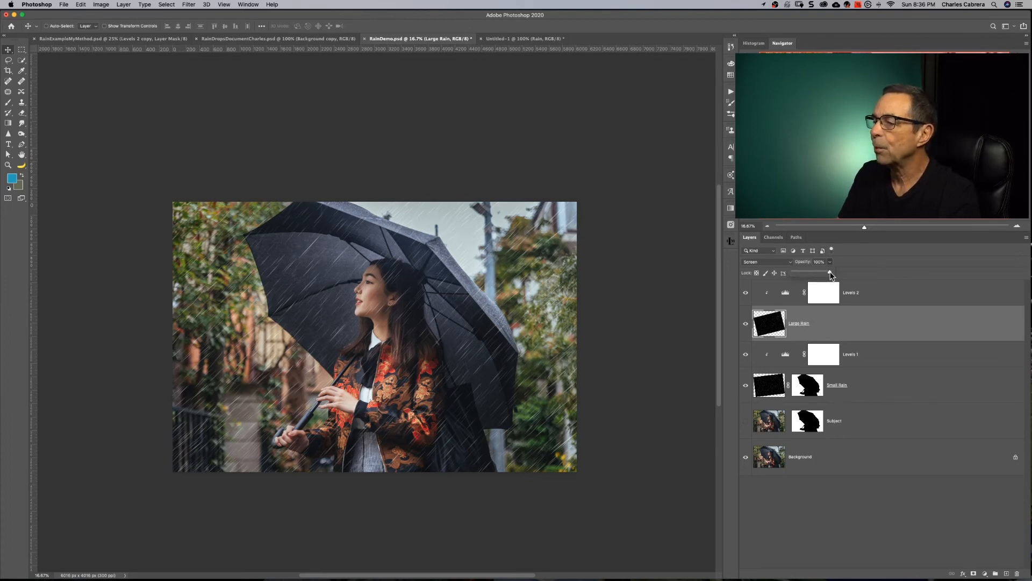
{"action": "left_click_drag", "start_coordinate": [794, 274], "coordinate": [833, 272]}
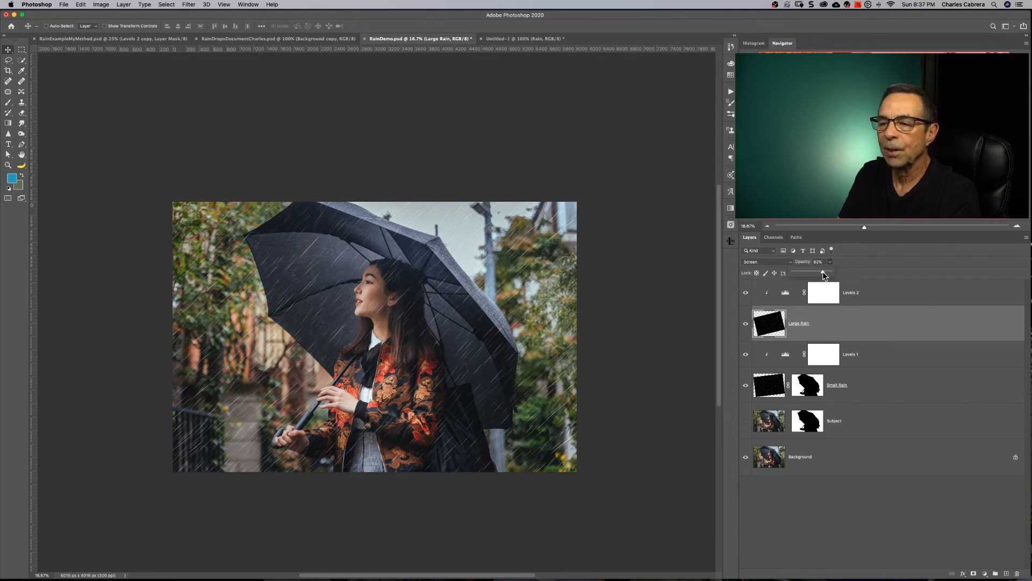
{"action": "left_click", "coordinate": [866, 390]}
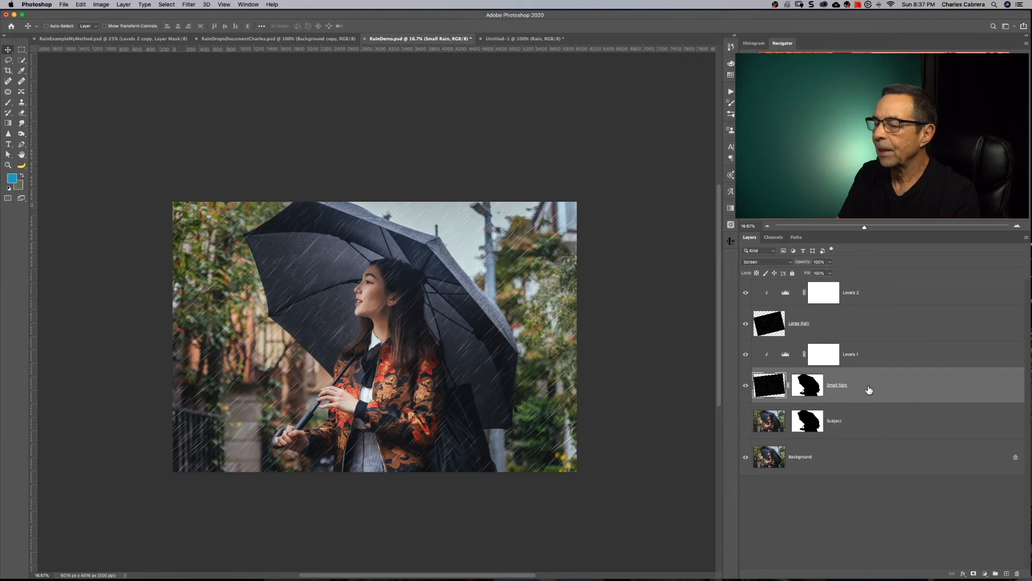
Step: Apply a Motion Blur to the Large Rain layer with a 90° angle and a 14-pixel distance
{"action": "left_click", "coordinate": [796, 328]}
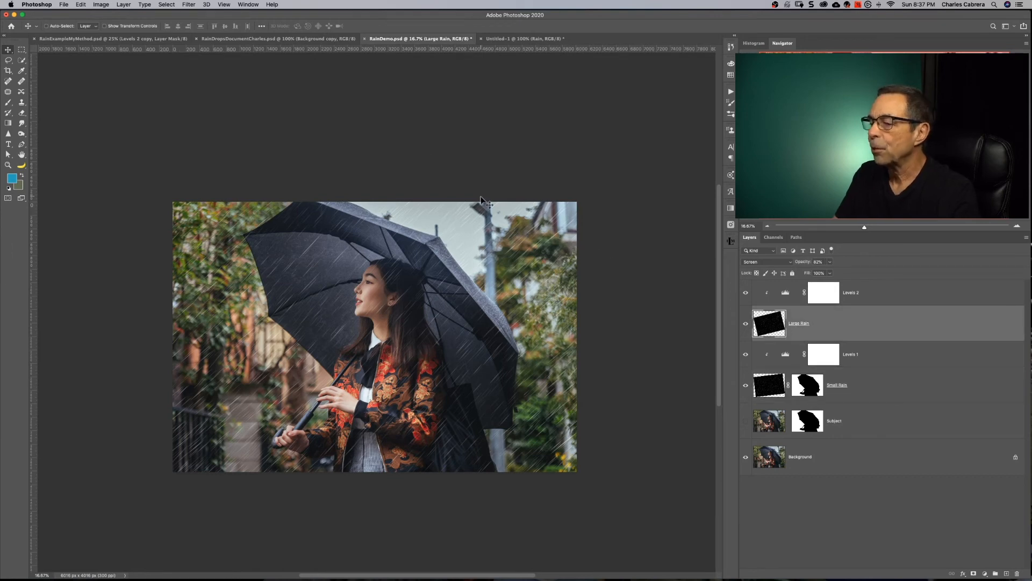
{"action": "left_click", "coordinate": [187, 5]}
{"action": "mouse_move", "coordinate": [211, 102]}
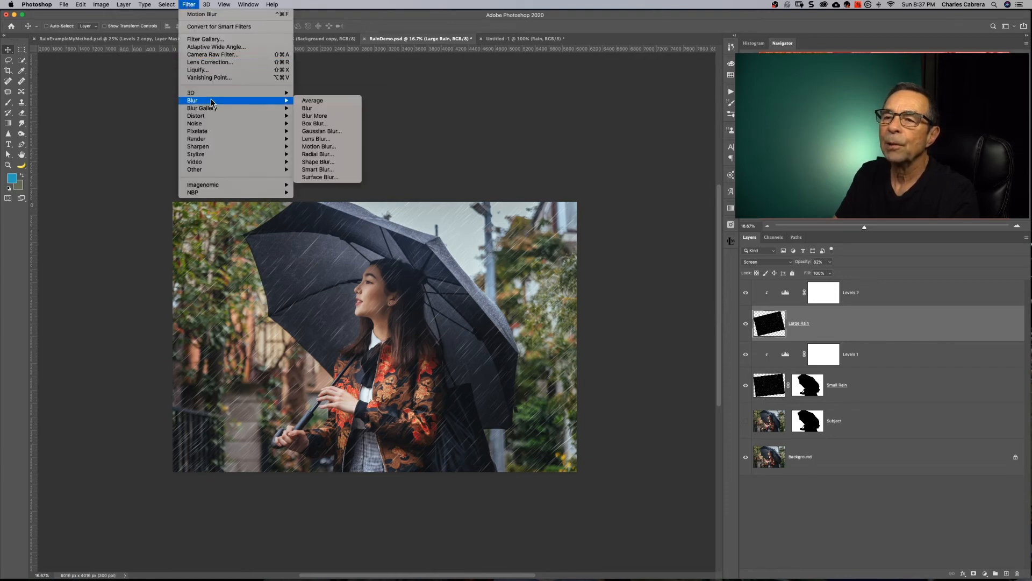
{"action": "left_click", "coordinate": [322, 147]}
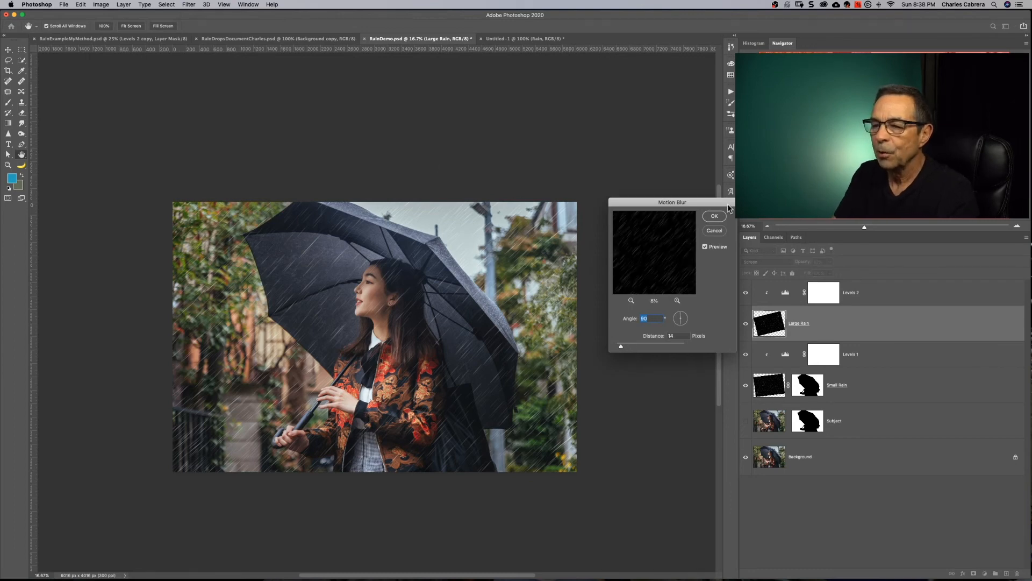
{"action": "left_click", "coordinate": [715, 217]}
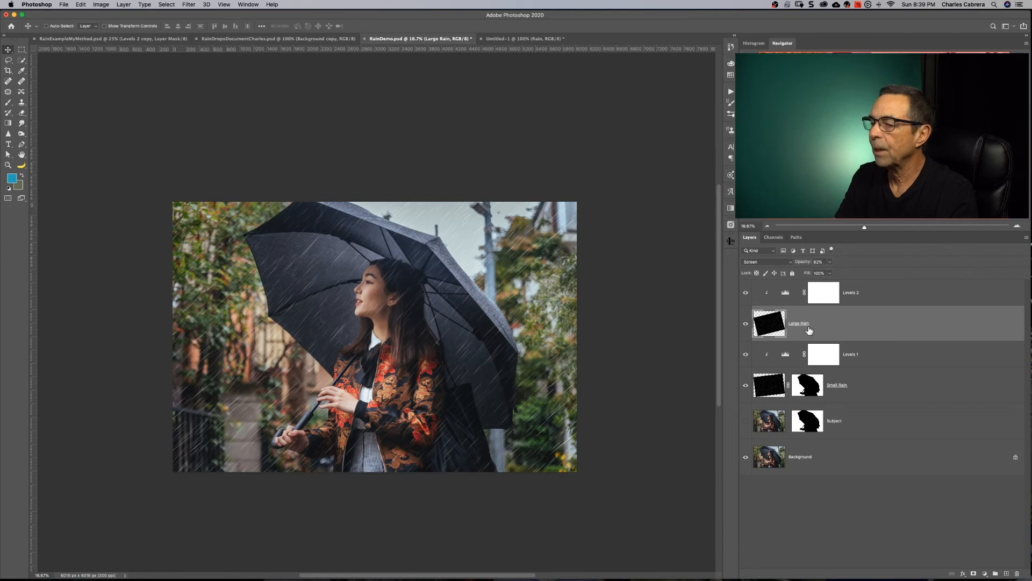
Step: Duplicate the Small Rain layer together with its clipped Levels 1 adjustment, and lower the rain copy's opacity to about 51%
{"action": "left_click", "coordinate": [887, 391]}
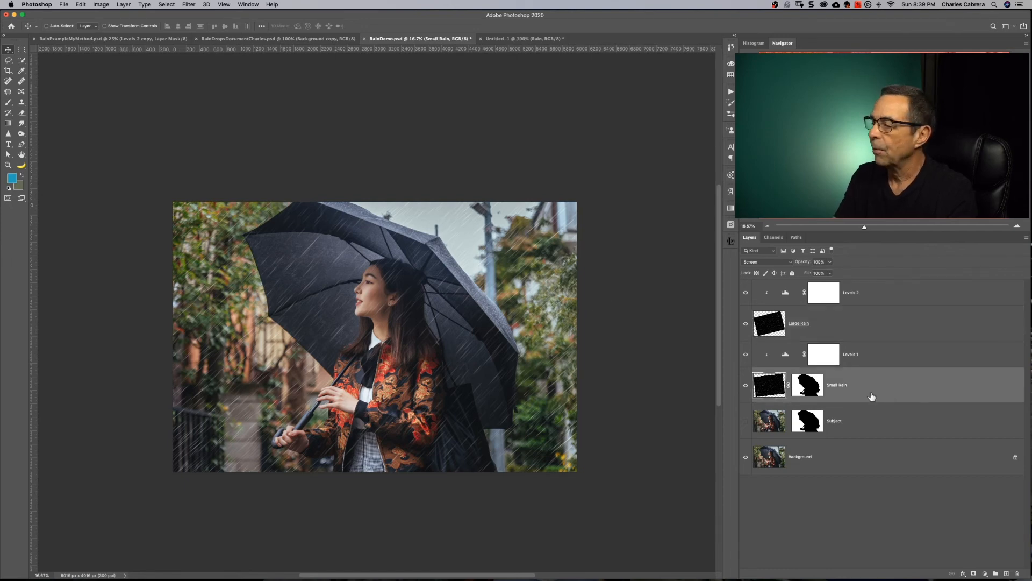
{"action": "left_click", "coordinate": [873, 360], "text": "shift"}
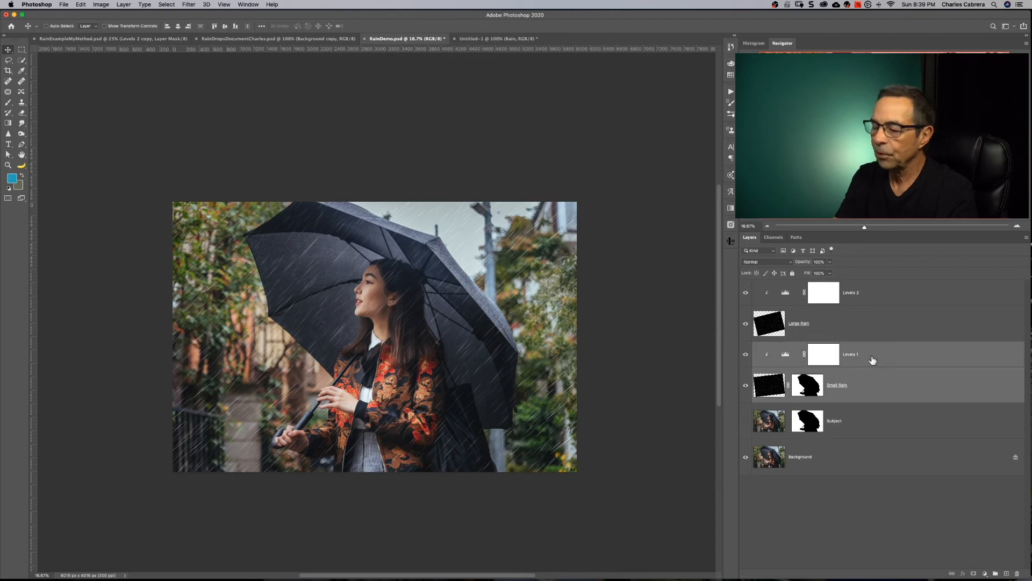
{"action": "key", "text": "super+j"}
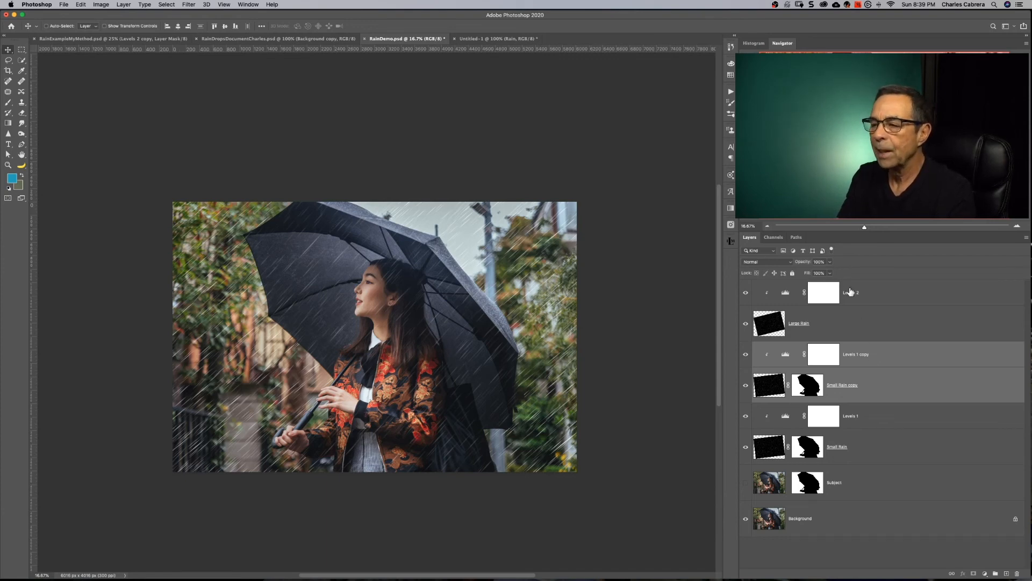
{"action": "left_click", "coordinate": [866, 383]}
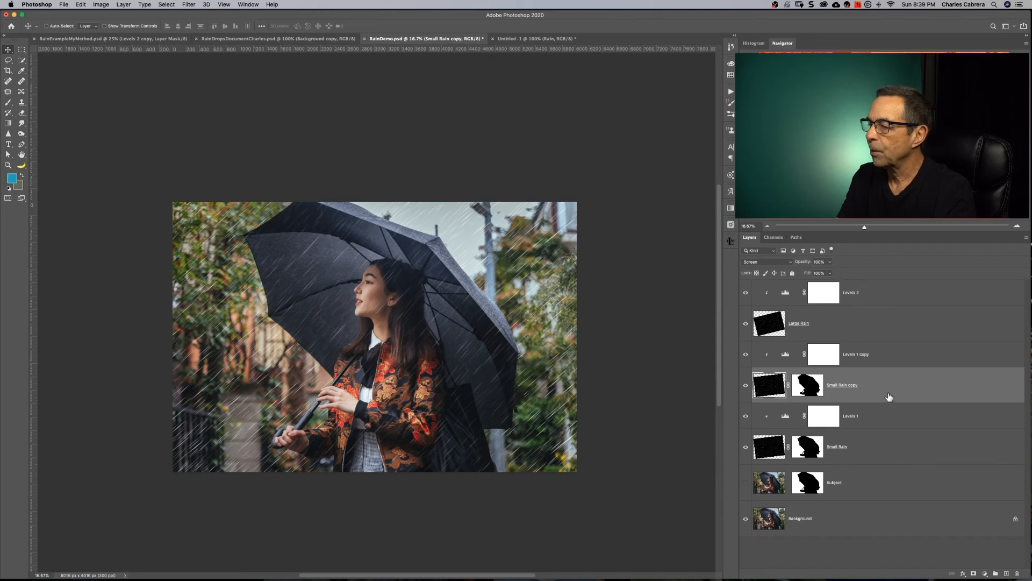
{"action": "left_click", "coordinate": [829, 273]}
{"action": "left_click_drag", "start_coordinate": [830, 274], "coordinate": [812, 274]}
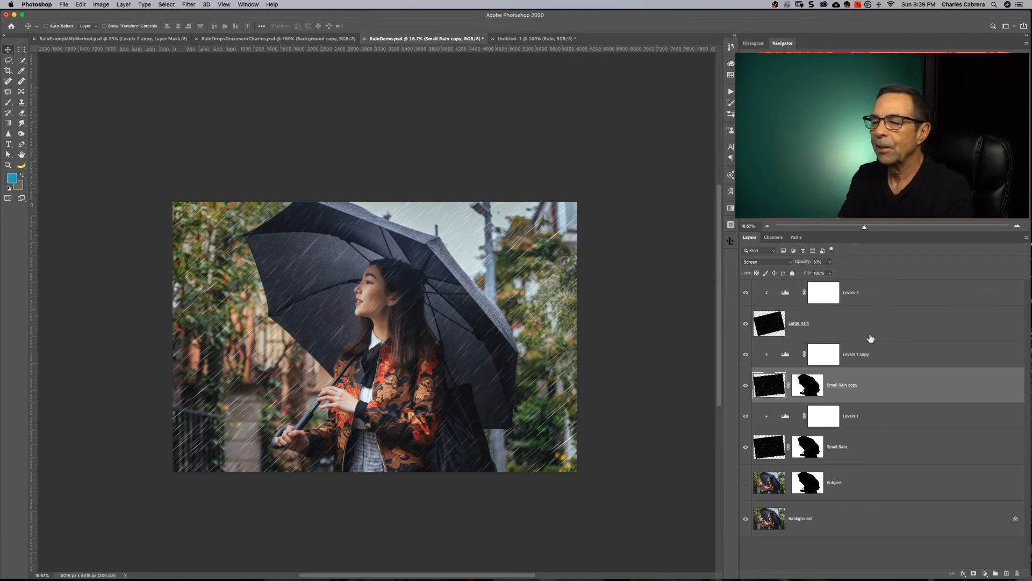
Step: Rotate the Small Rain copy layer about 8° counterclockwise, scale it to about 110% and reposition it to cover the whole photo
{"action": "key", "text": "ctrl+t"}
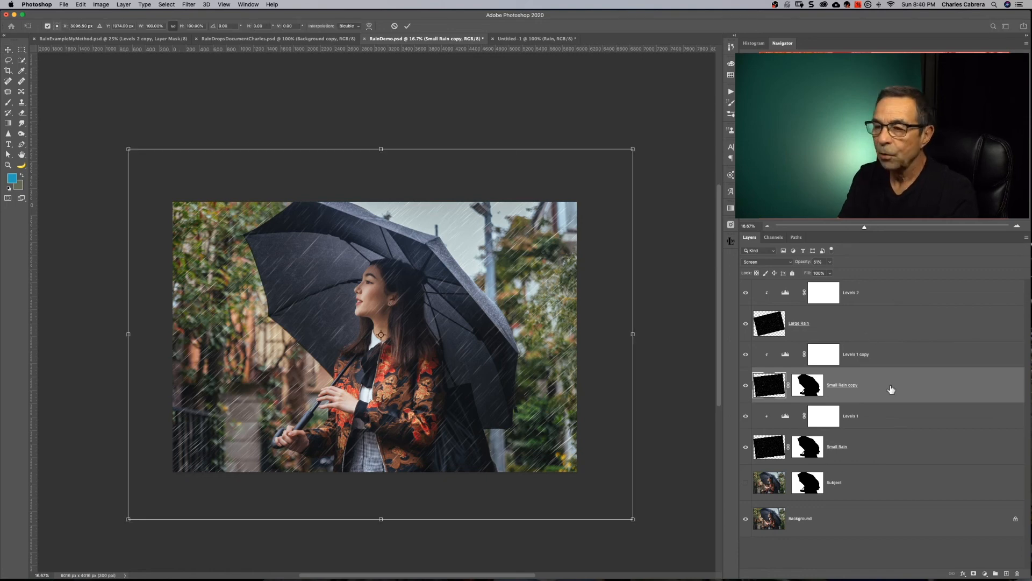
{"action": "left_click_drag", "start_coordinate": [643, 131], "coordinate": [625, 110]}
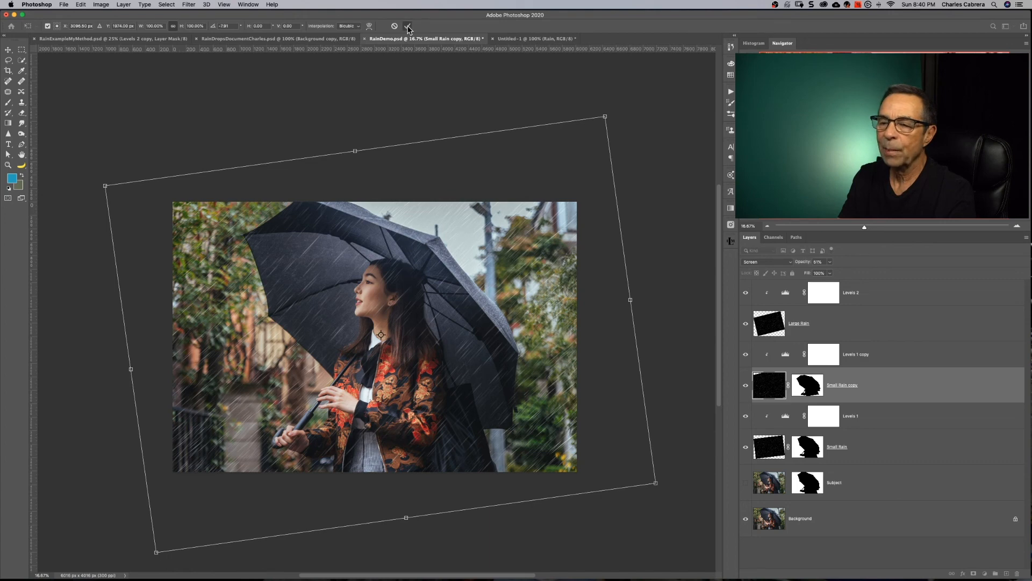
{"action": "left_click", "coordinate": [408, 28]}
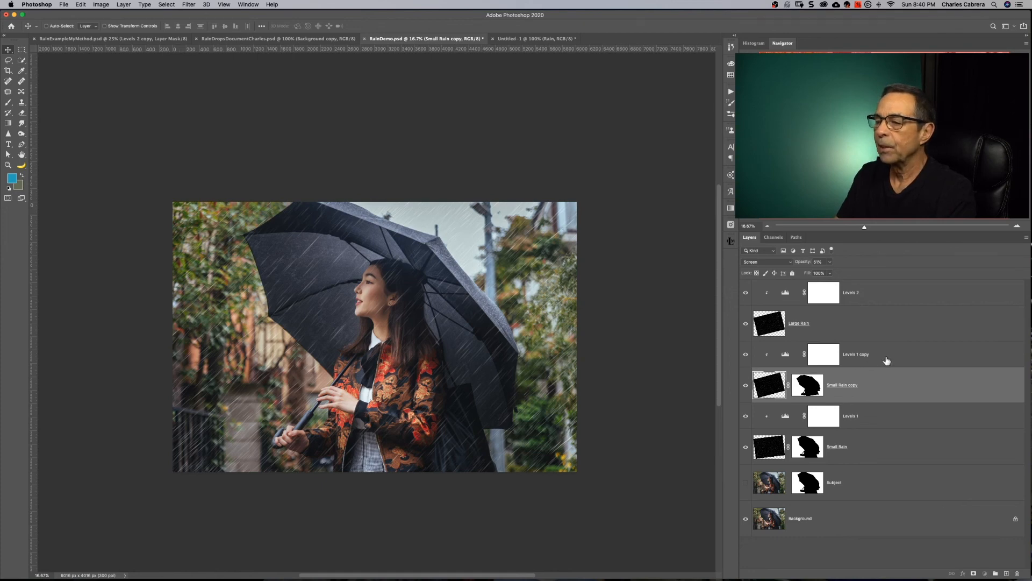
{"action": "left_click", "coordinate": [886, 359]}
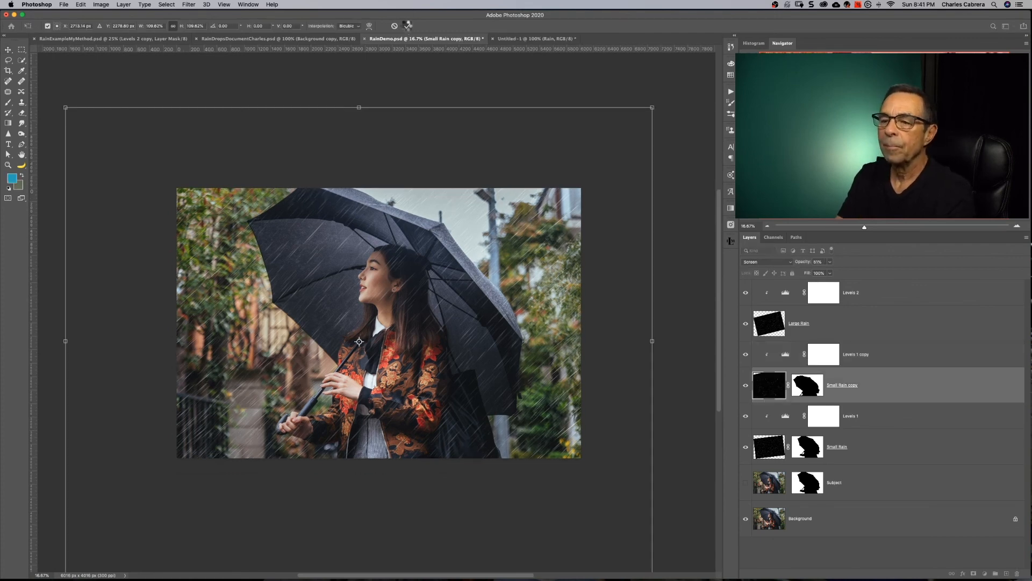
{"action": "left_click", "coordinate": [407, 27]}
Step: Delete the hidden Subject layer and gather all rain layers and their Levels adjustments into a group named Rain
{"action": "left_click", "coordinate": [868, 489]}
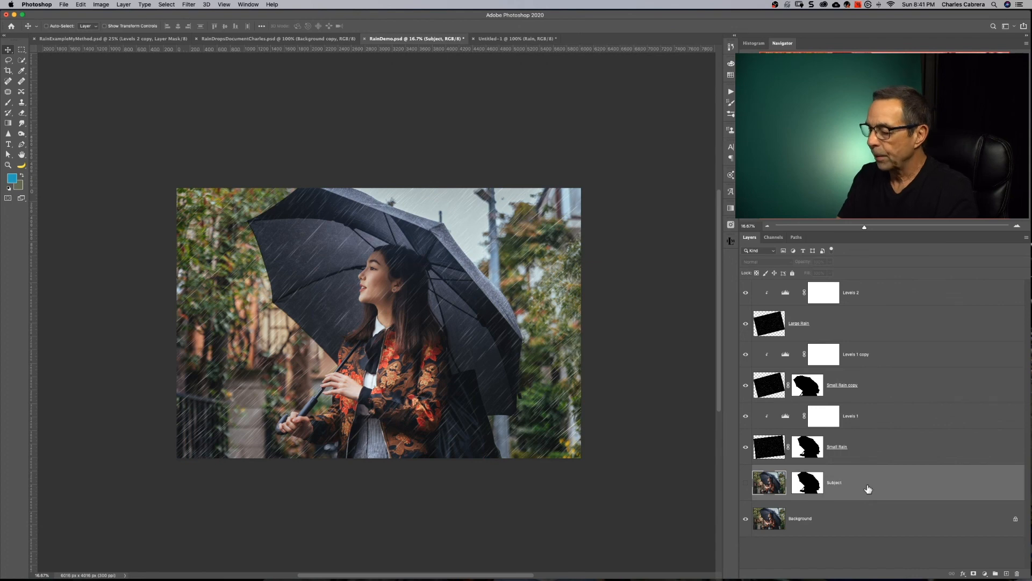
{"action": "key", "text": "Delete"}
{"action": "left_click", "coordinate": [894, 460]}
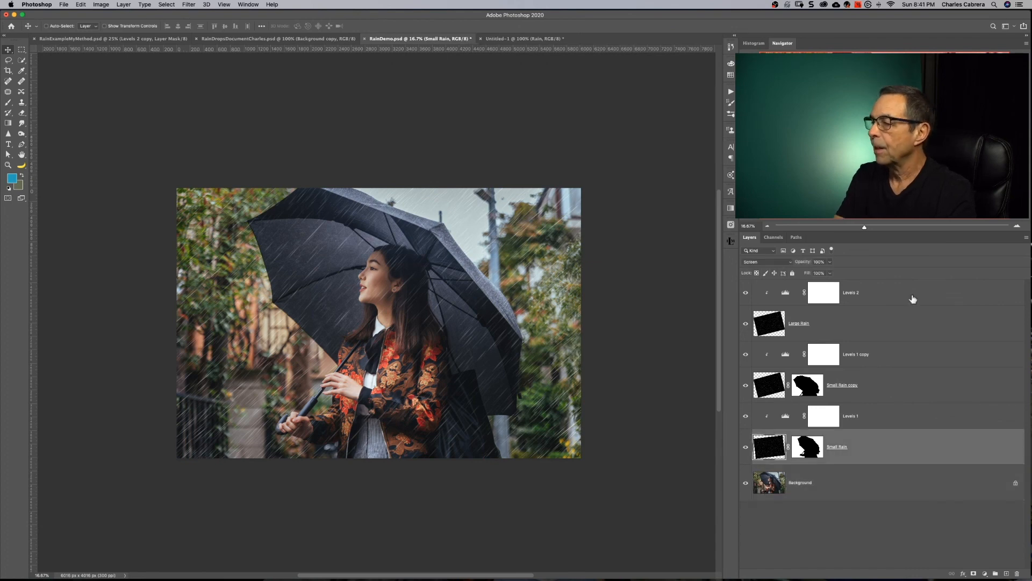
{"action": "left_click", "coordinate": [910, 296], "text": "shift"}
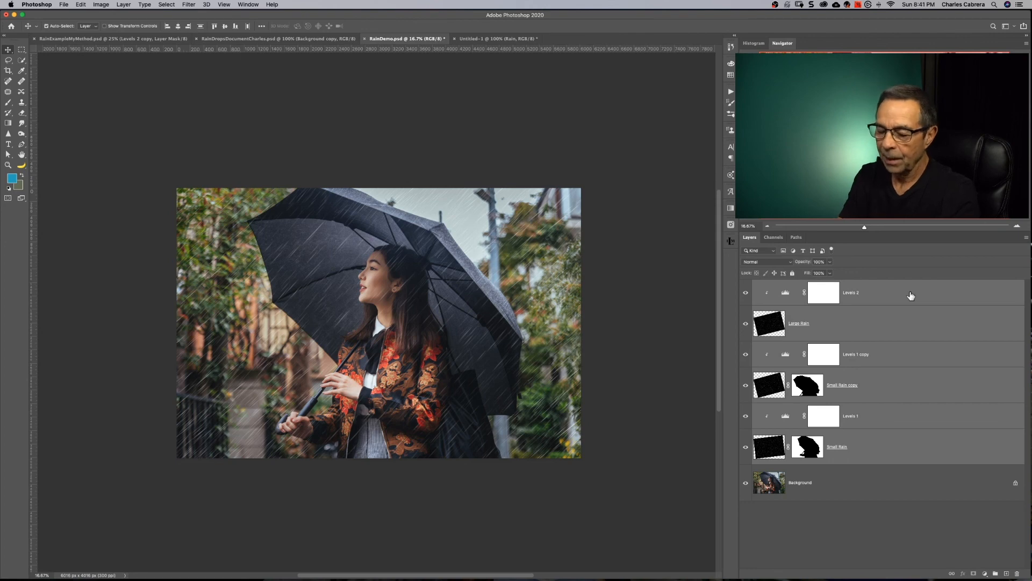
{"action": "key", "text": "super+g"}
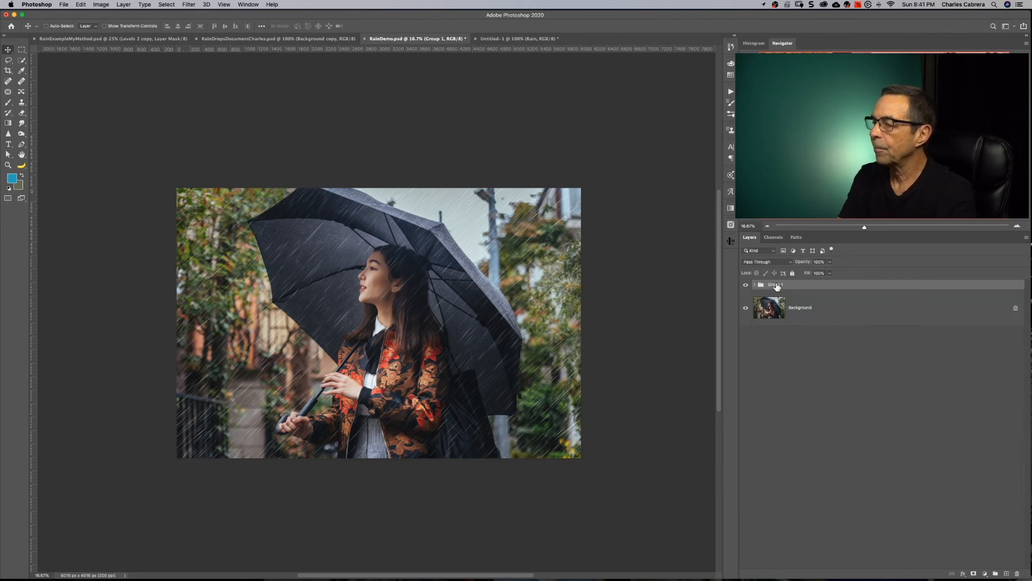
{"action": "double_click", "coordinate": [775, 285]}
{"action": "type", "text": "Rain"}
{"action": "key", "text": "Return"}
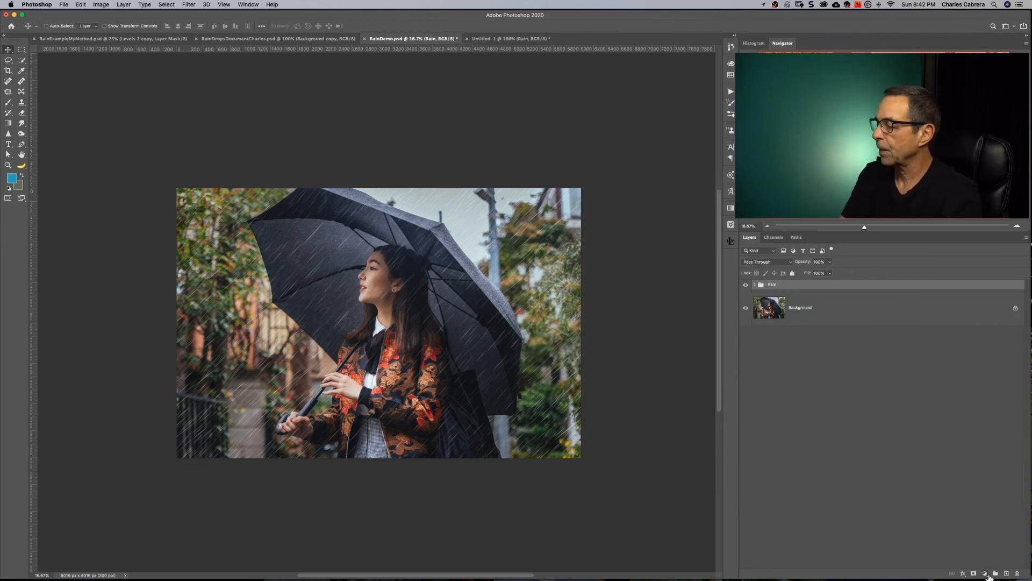
Step: Add a Color Lookup adjustment above the Rain group using TealOrangePlusContrast.3DL and lower its opacity to about 51%
{"action": "left_click", "coordinate": [985, 574]}
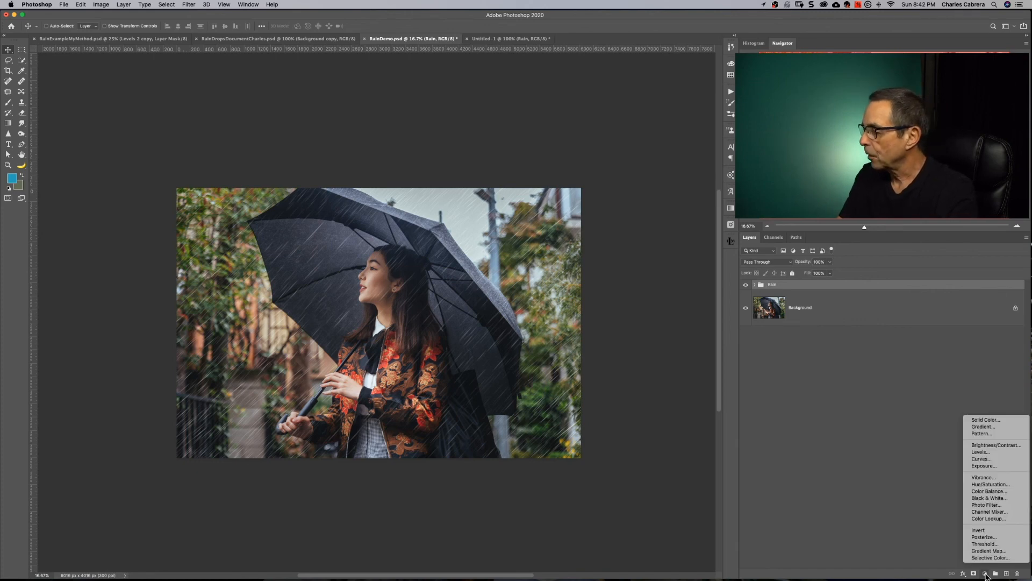
{"action": "left_click", "coordinate": [989, 518]}
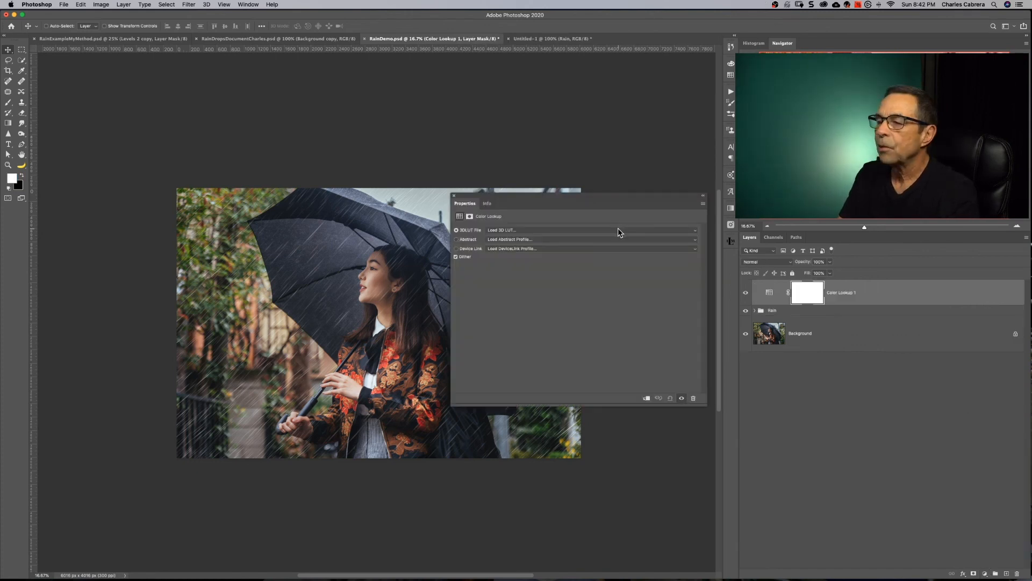
{"action": "left_click", "coordinate": [618, 228]}
{"action": "left_click", "coordinate": [500, 433]}
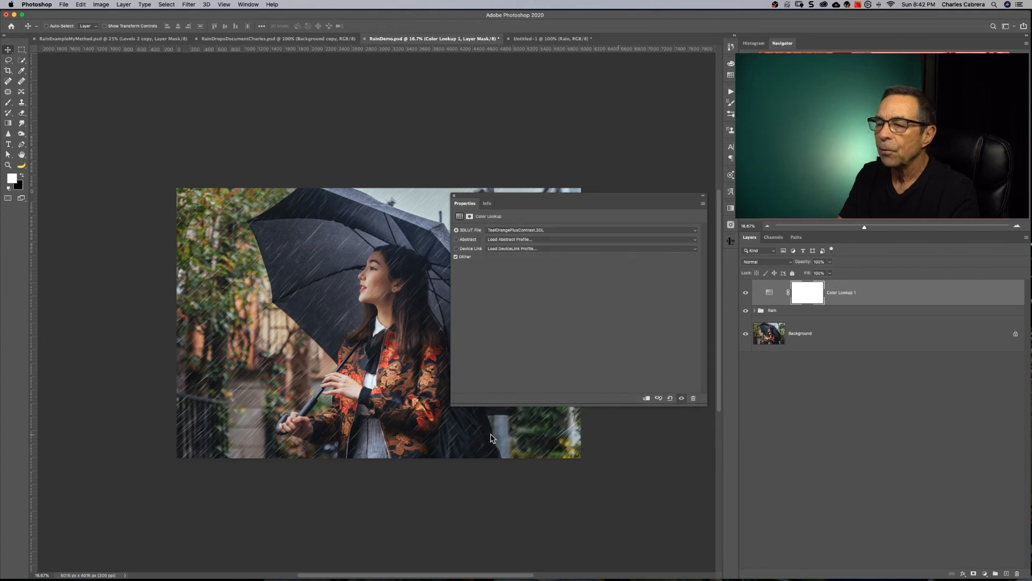
{"action": "left_click", "coordinate": [831, 262]}
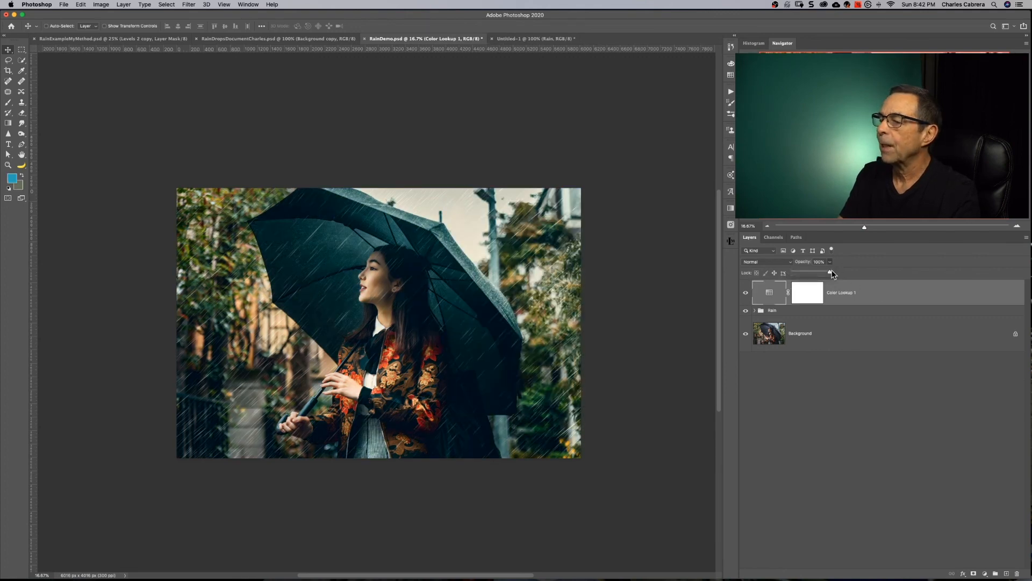
{"action": "left_click_drag", "start_coordinate": [832, 274], "coordinate": [811, 270]}
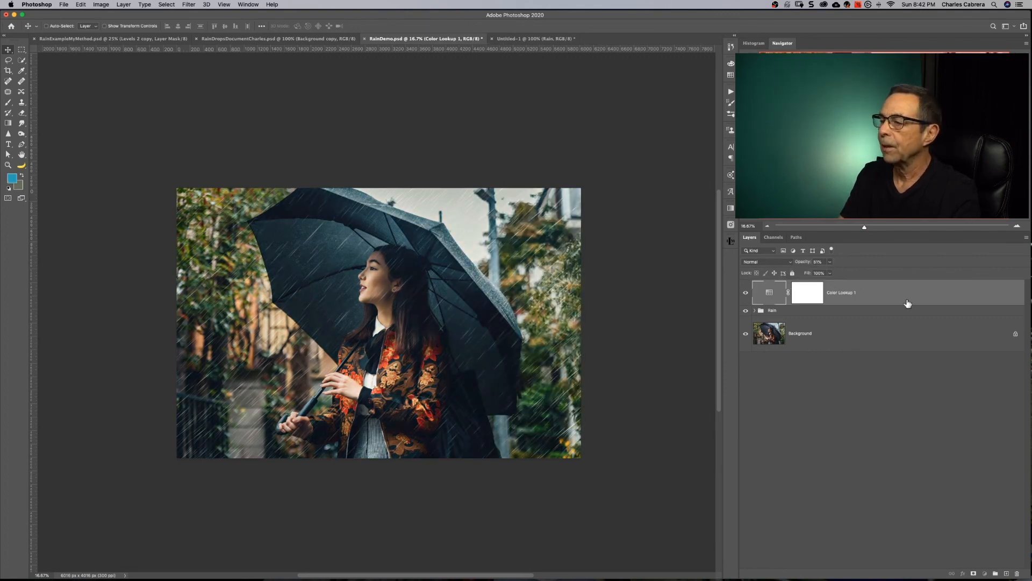
Step: Compare the photo with and without rain by switching the Rain group's visibility off and on
{"action": "left_click", "coordinate": [746, 310]}
{"action": "key", "text": "super+equal"}
{"action": "left_click", "coordinate": [746, 311]}
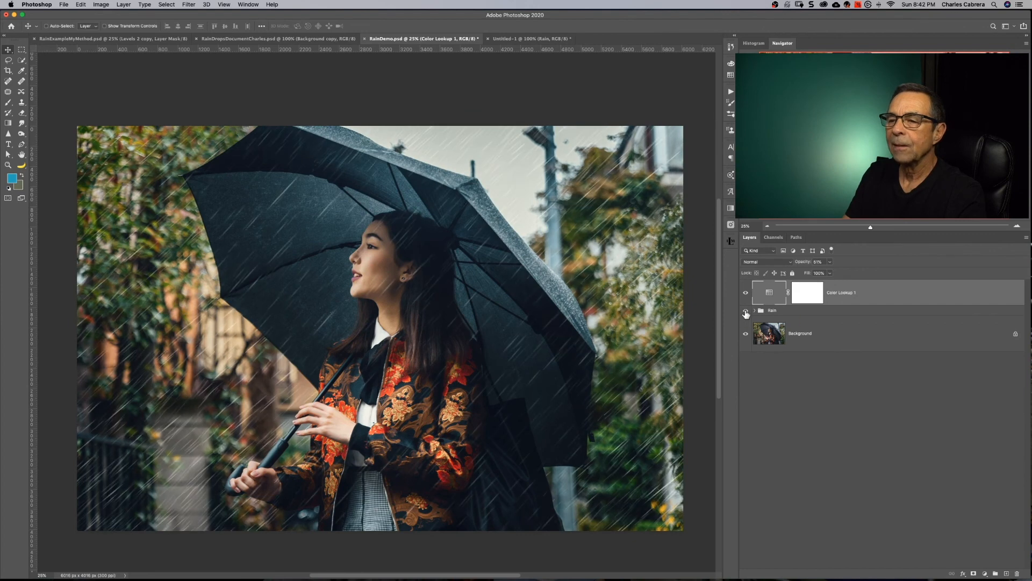
{"action": "left_click", "coordinate": [746, 311]}
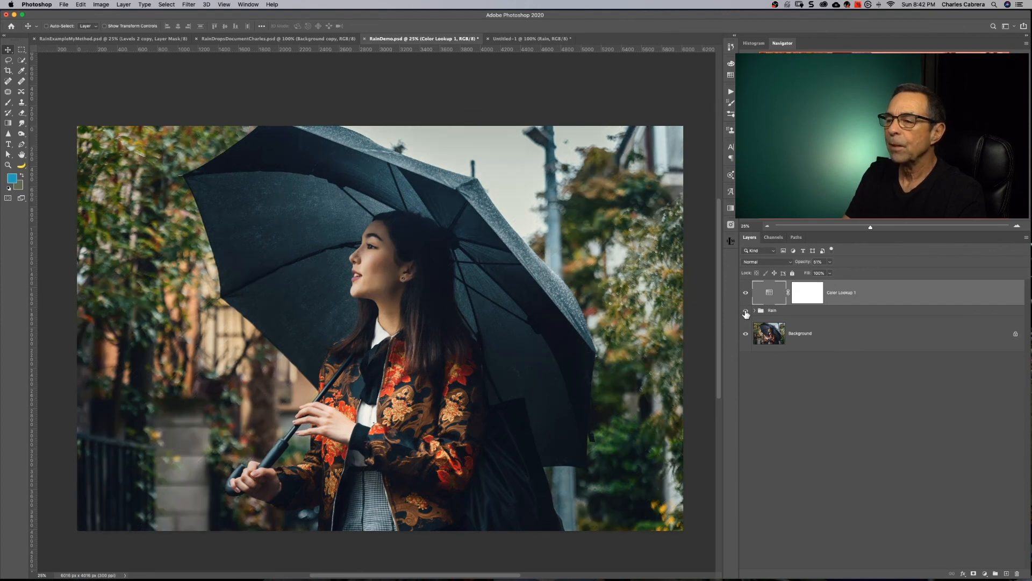
{"action": "left_click", "coordinate": [746, 311]}
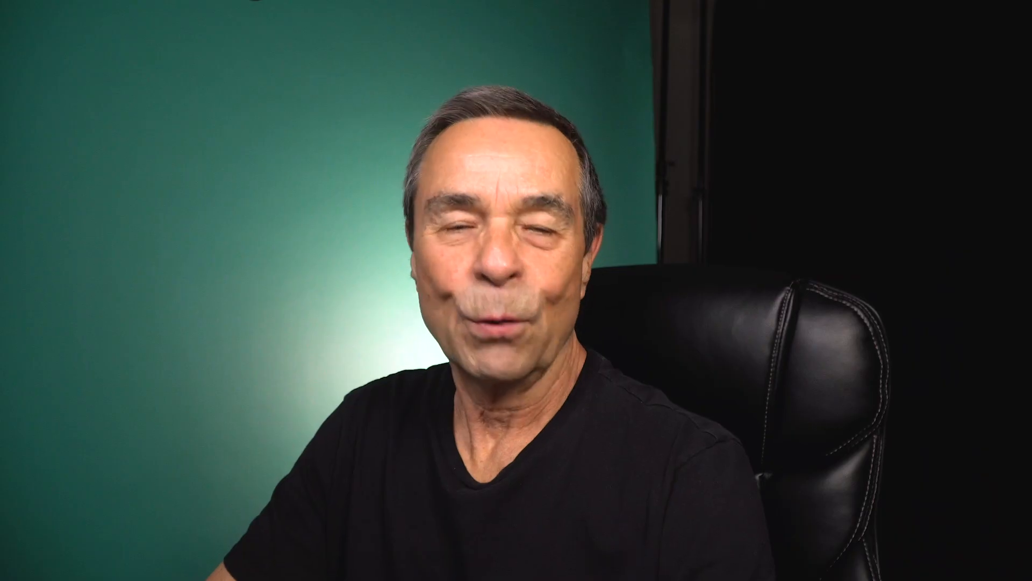